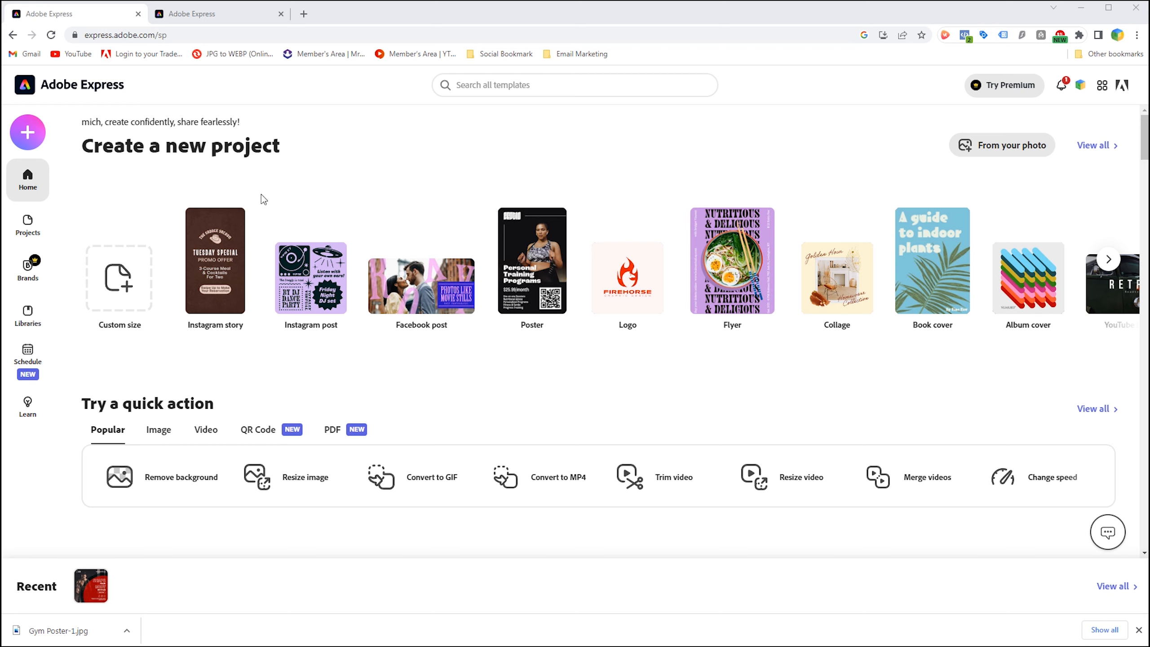
# Create a blank custom-size project using the square Instagram social post format and clear the template suggestions
pyautogui.click(126, 277)
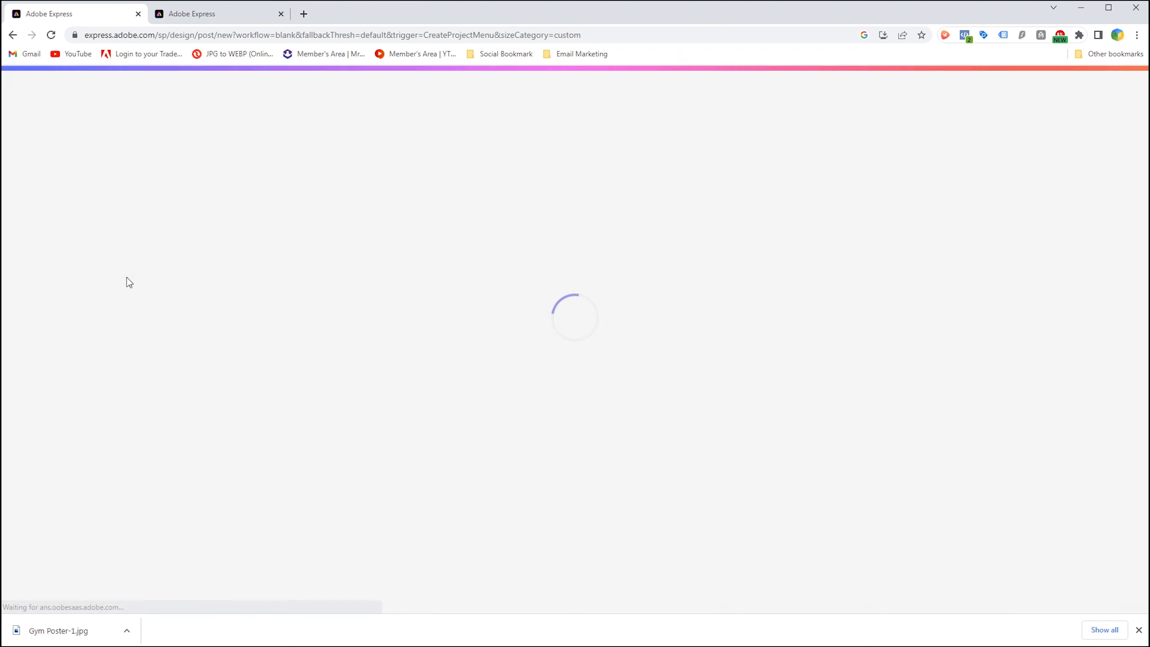
pyautogui.click(466, 269)
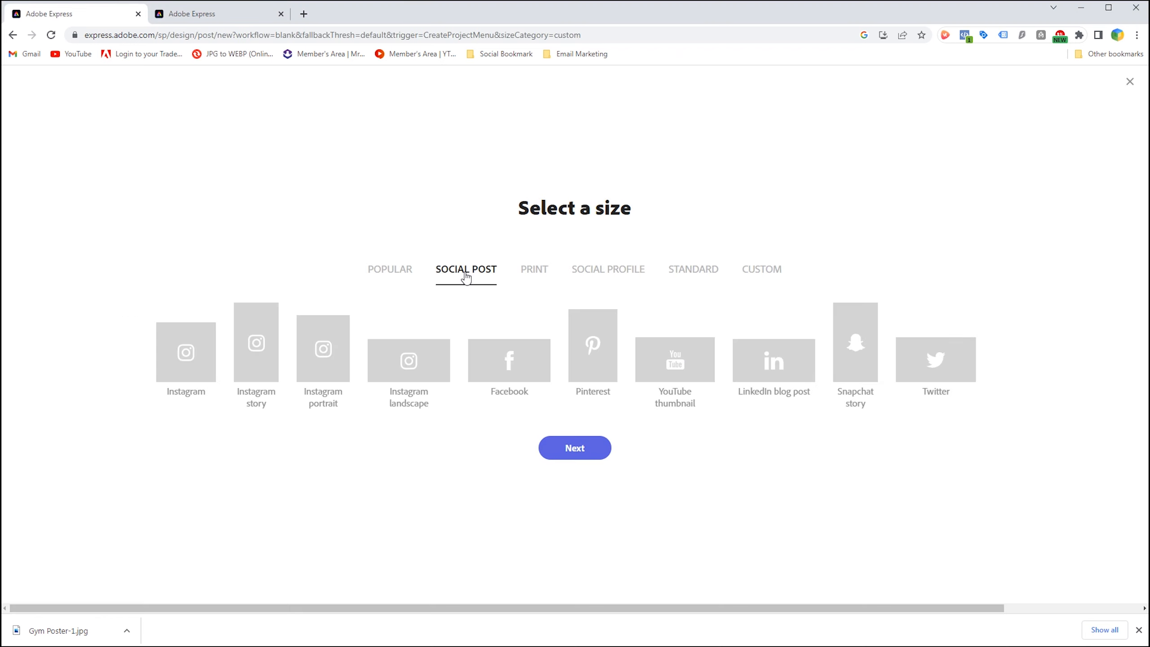
pyautogui.click(186, 366)
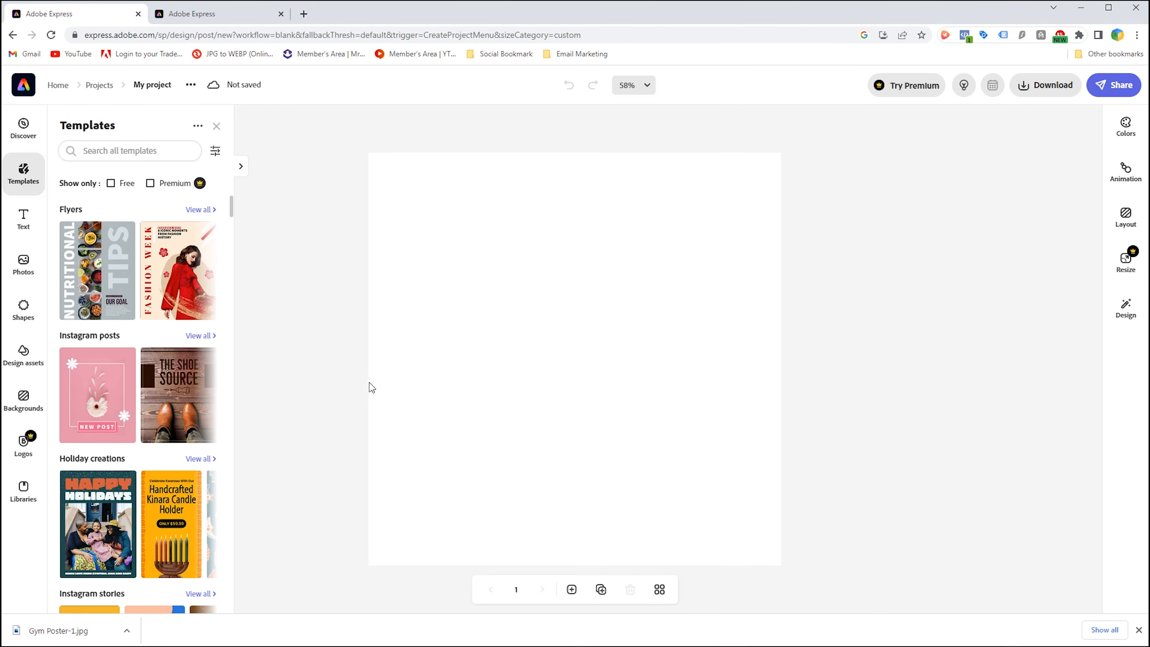
pyautogui.click(320, 302)
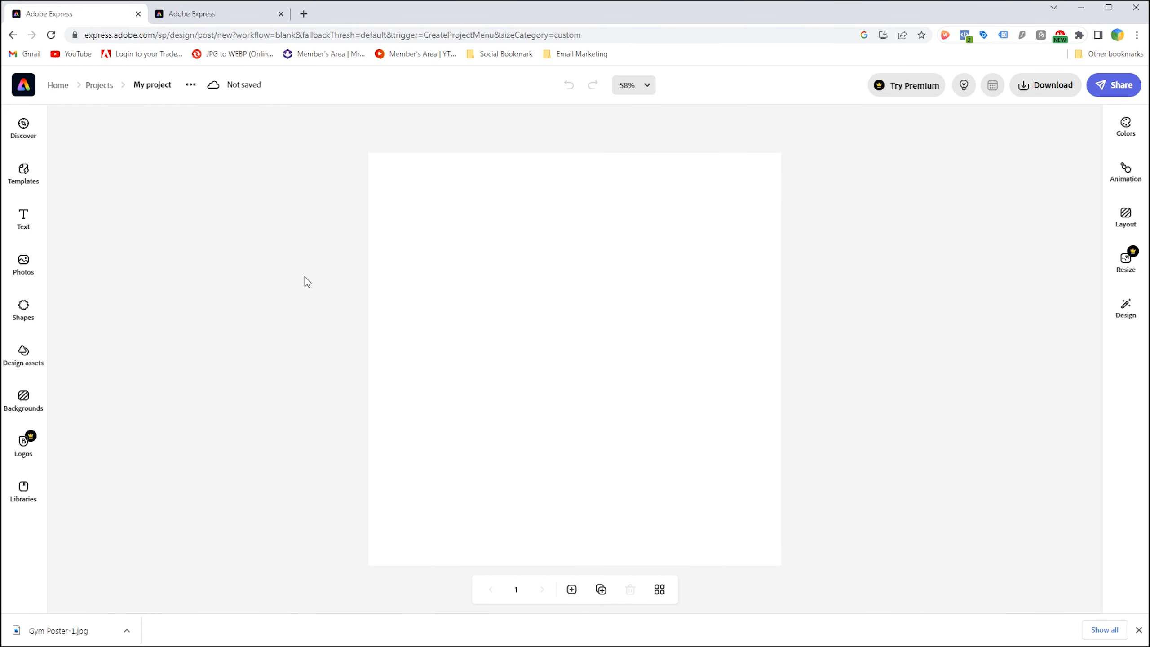
pyautogui.click(262, 264)
# Search the stock photos for "gym", add the shirtless man holding a barbell, and align the photo with the canvas's upper-left corner
pyautogui.click(28, 281)
pyautogui.click(146, 194)
pyautogui.write('gym')
pyautogui.press('Return')
pyautogui.scroll(-5, 135, 408)
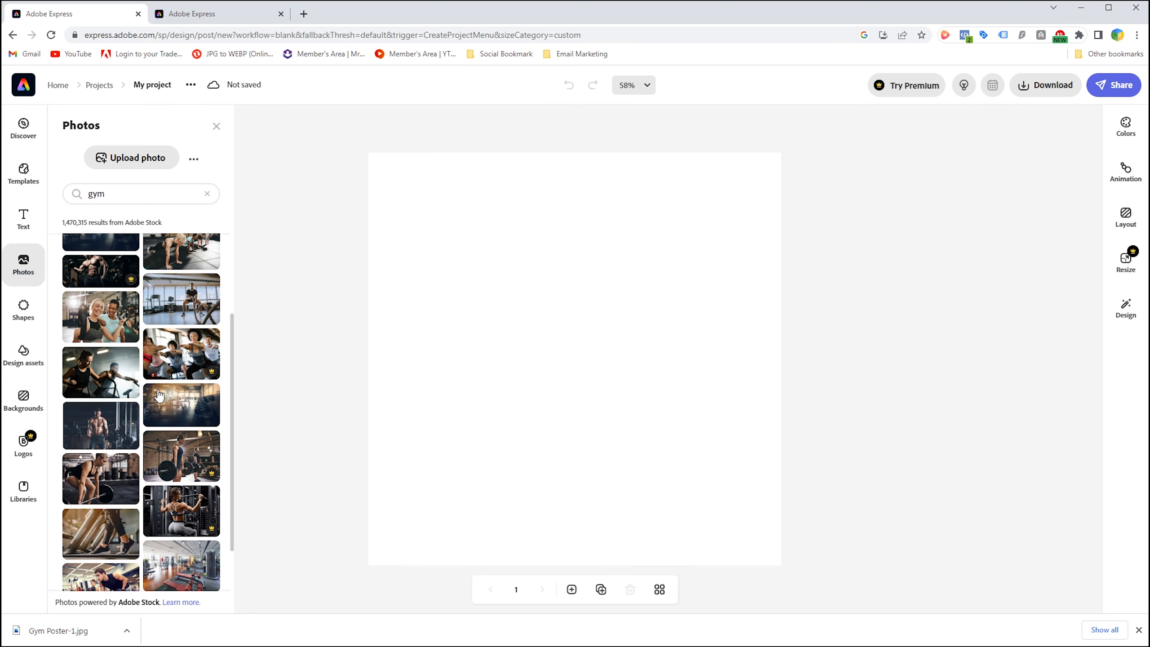
pyautogui.click(97, 432)
pyautogui.moveTo(513, 328); pyautogui.dragTo(431, 192)
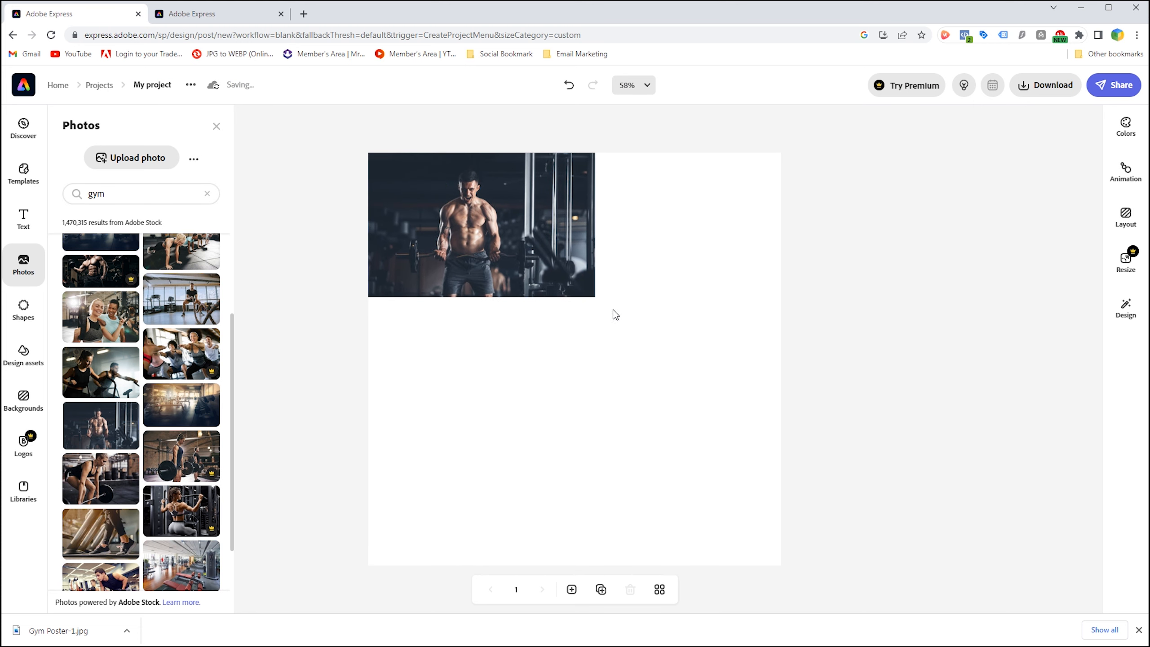
# Enlarge and reposition the gym photo so it fills the whole canvas with the man on the left side
pyautogui.click(583, 289)
pyautogui.moveTo(594, 297); pyautogui.dragTo(964, 523)
pyautogui.moveTo(496, 311); pyautogui.dragTo(331, 313)
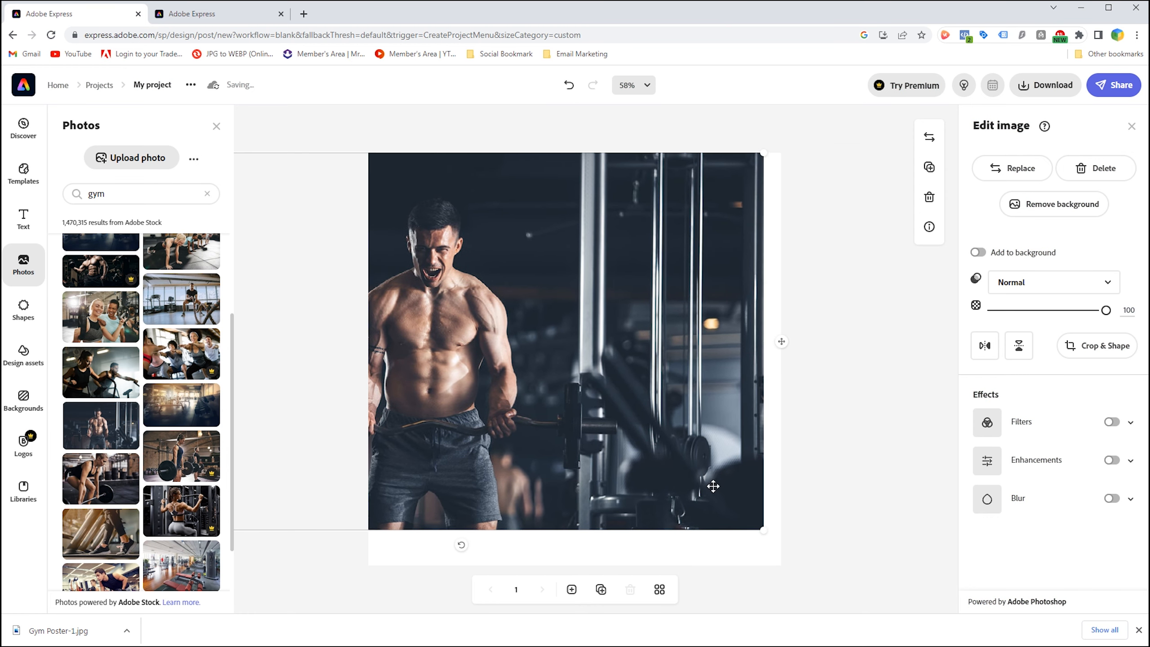
pyautogui.moveTo(763, 532); pyautogui.dragTo(821, 563)
pyautogui.click(541, 423)
pyautogui.moveTo(541, 424); pyautogui.dragTo(541, 423)
pyautogui.click(926, 283)
pyautogui.click(562, 314)
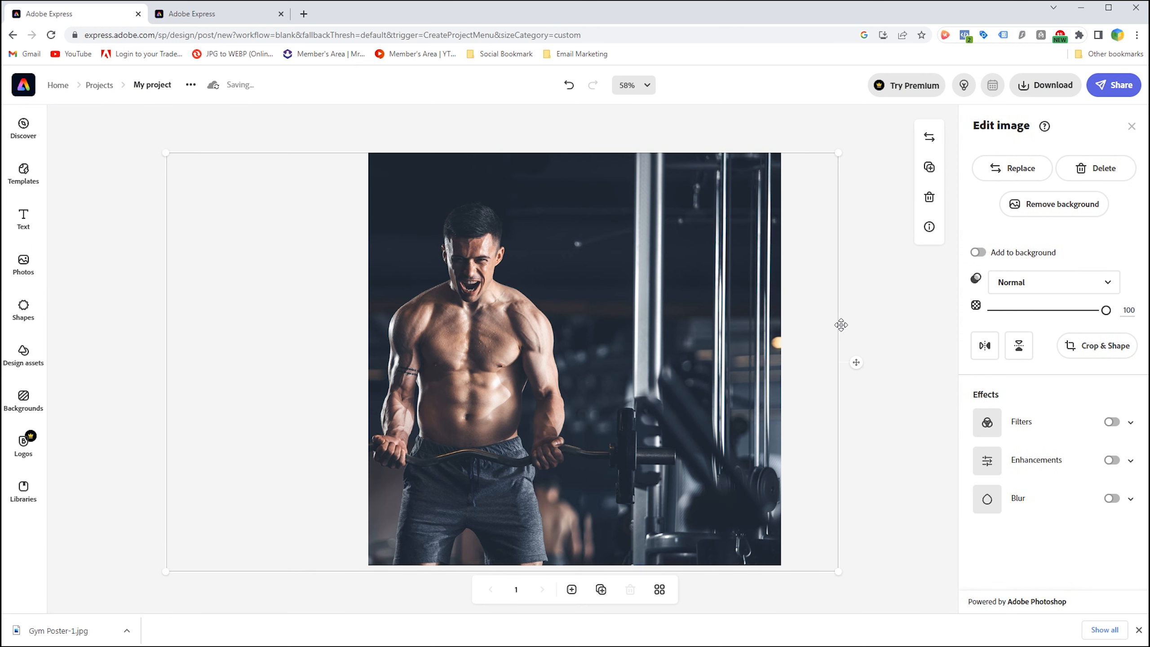
# Try the Grayscale filter on the gym photo, and settle on the Multiply filter
pyautogui.click(1111, 422)
pyautogui.scroll(-3, 1108, 477)
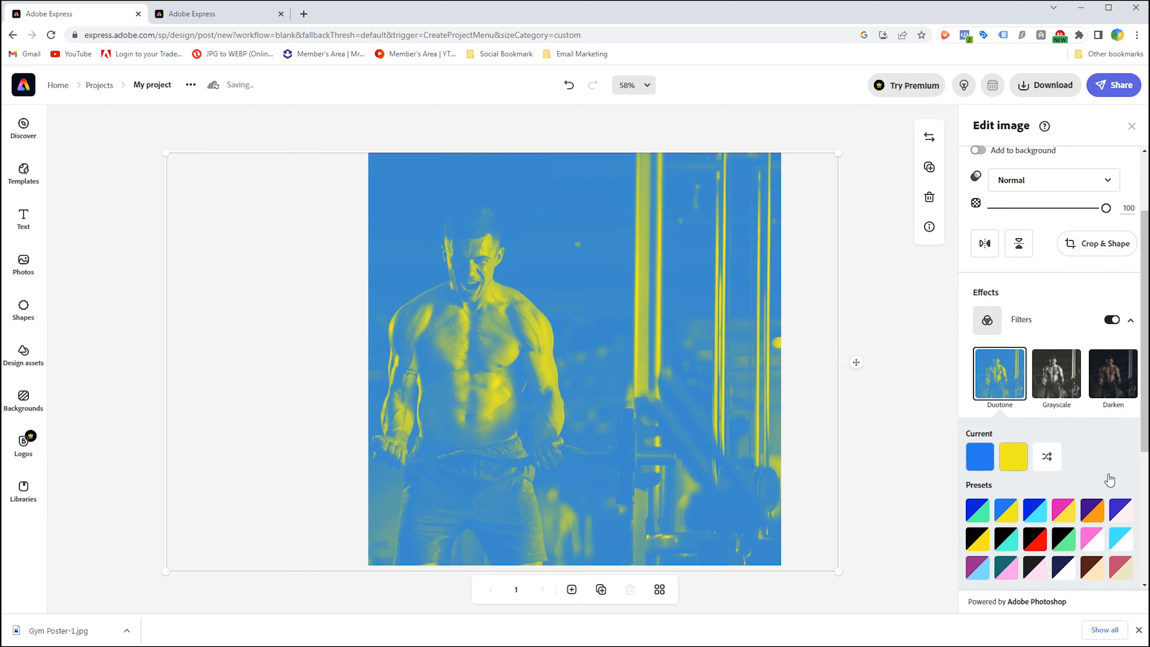
pyautogui.click(1057, 365)
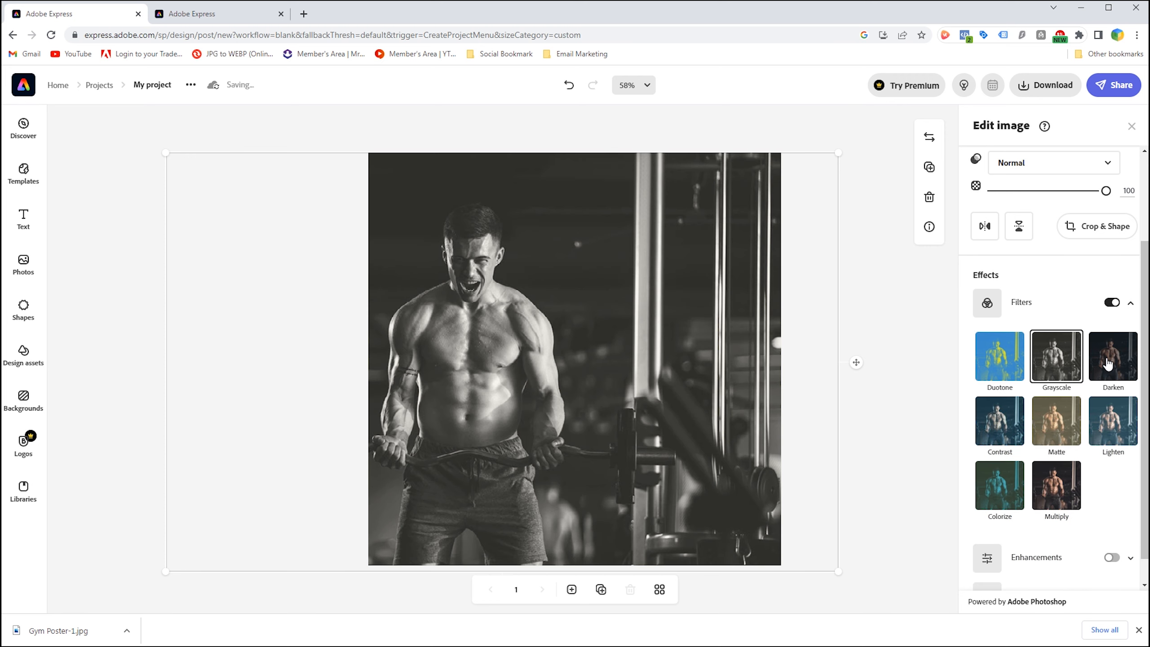
pyautogui.click(1053, 485)
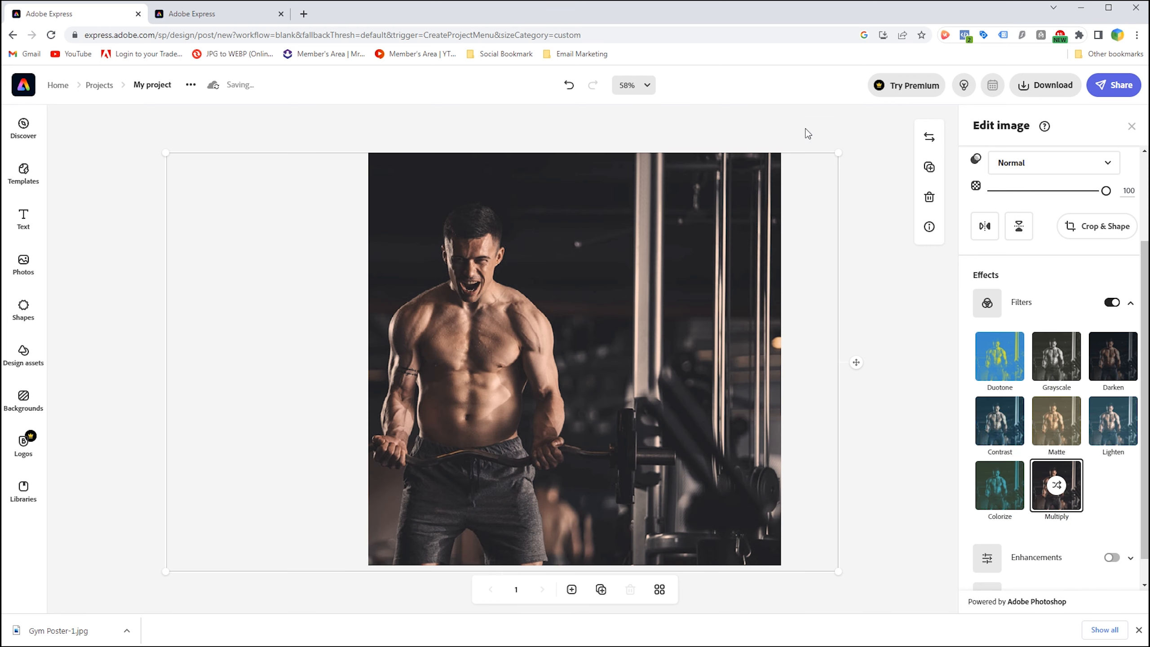
pyautogui.click(873, 174)
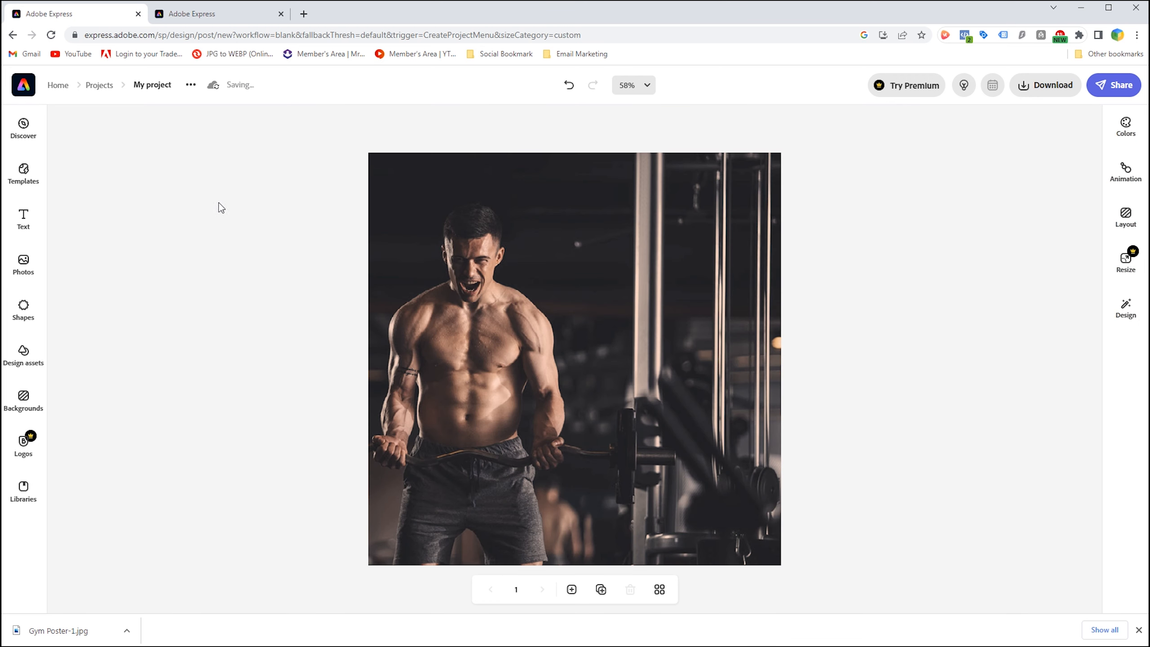
# Add a solid circle from the basic circle shapes to the design
pyautogui.click(17, 316)
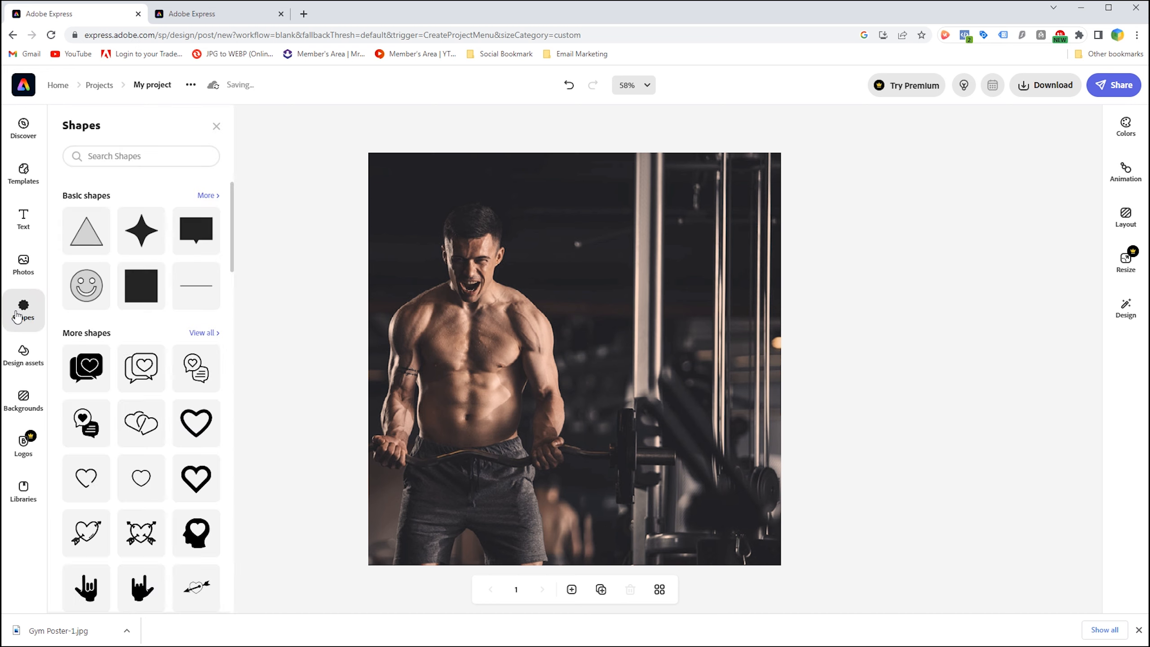
pyautogui.click(211, 198)
pyautogui.click(210, 217)
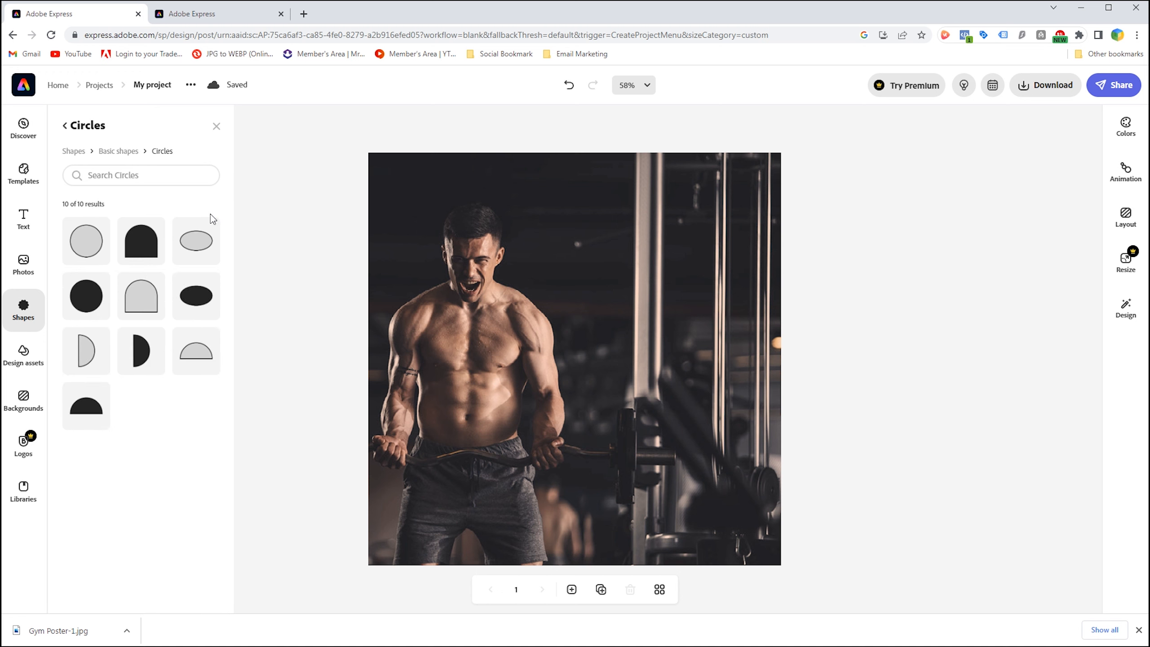
pyautogui.click(85, 298)
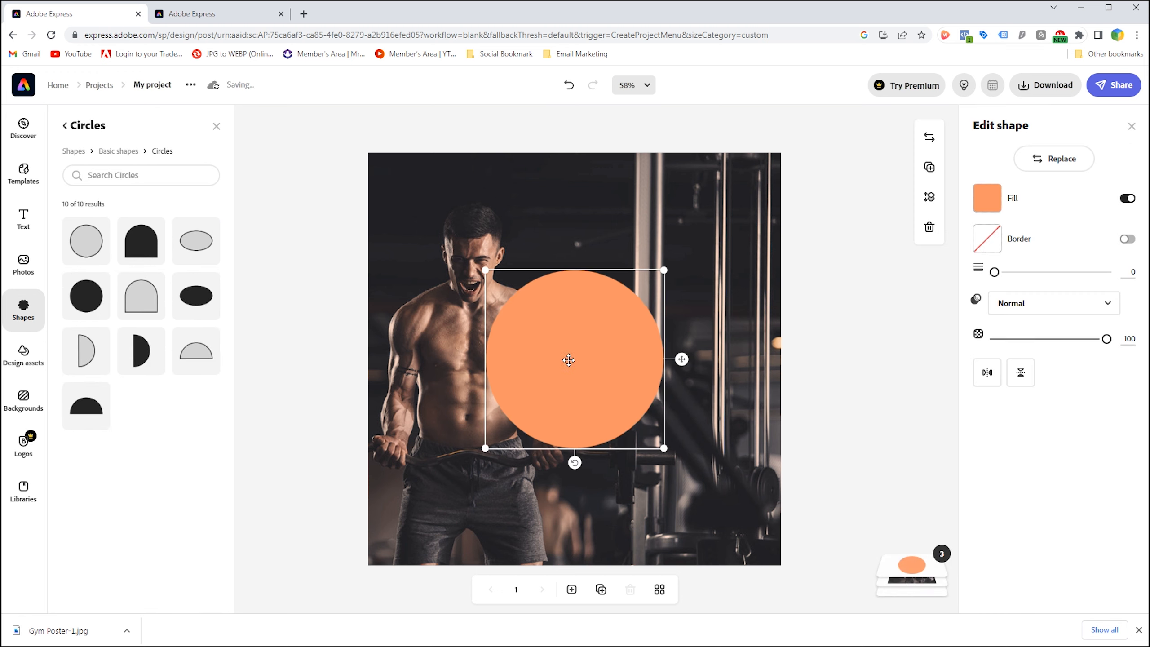
# Enlarge the circle and position it over the lower-right part of the canvas, running past the right and lower edges
pyautogui.moveTo(664, 448); pyautogui.dragTo(742, 526)
pyautogui.moveTo(427, 217); pyautogui.dragTo(337, 123)
pyautogui.moveTo(544, 334); pyautogui.dragTo(707, 489)
pyautogui.moveTo(480, 276); pyautogui.dragTo(446, 239)
pyautogui.moveTo(555, 308); pyautogui.dragTo(601, 314)
# Fill the circle with dark red #BD0101 and set its opacity to 71
pyautogui.click(988, 198)
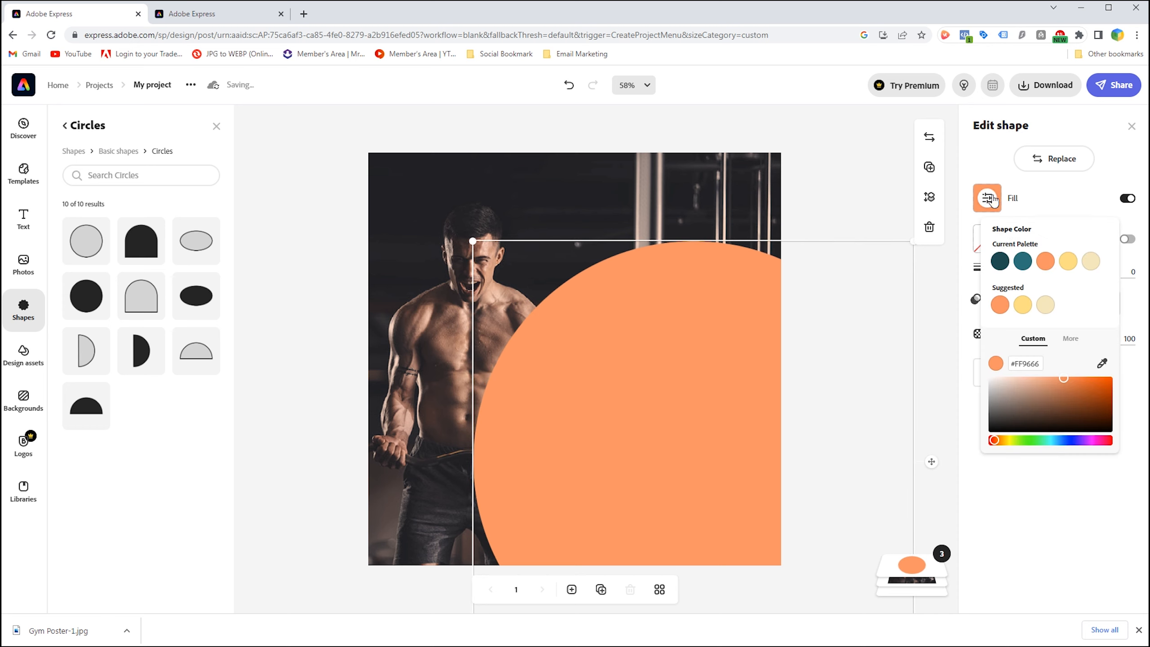
pyautogui.moveTo(1011, 446); pyautogui.dragTo(990, 439)
pyautogui.click(1129, 398)
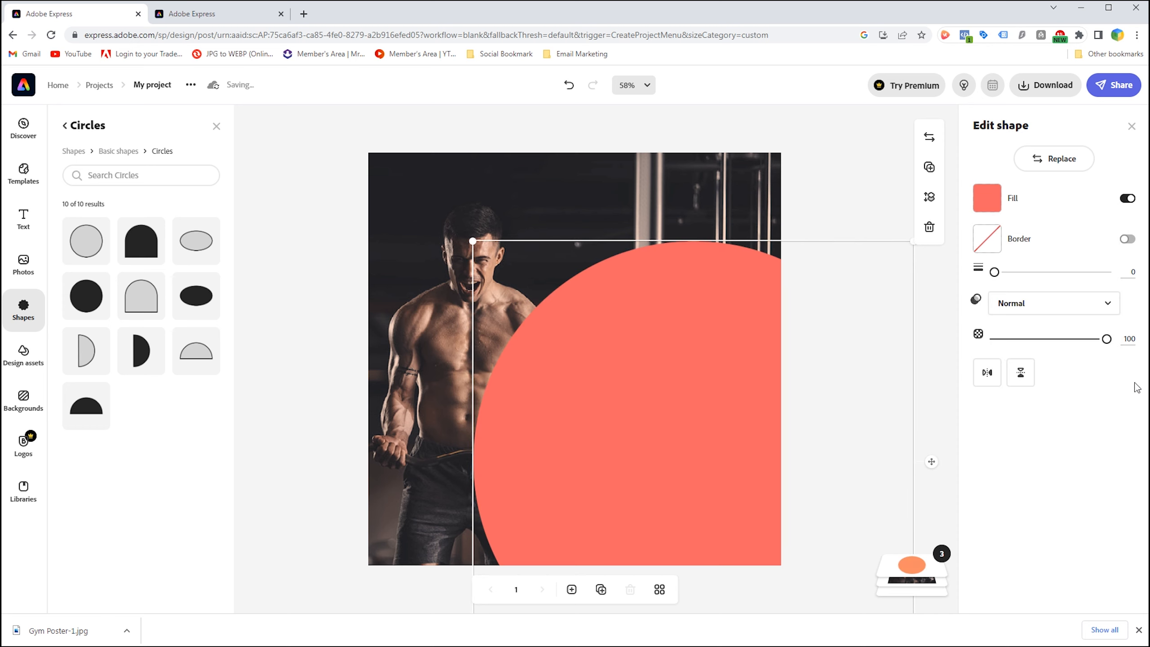
pyautogui.click(986, 198)
pyautogui.click(1104, 384)
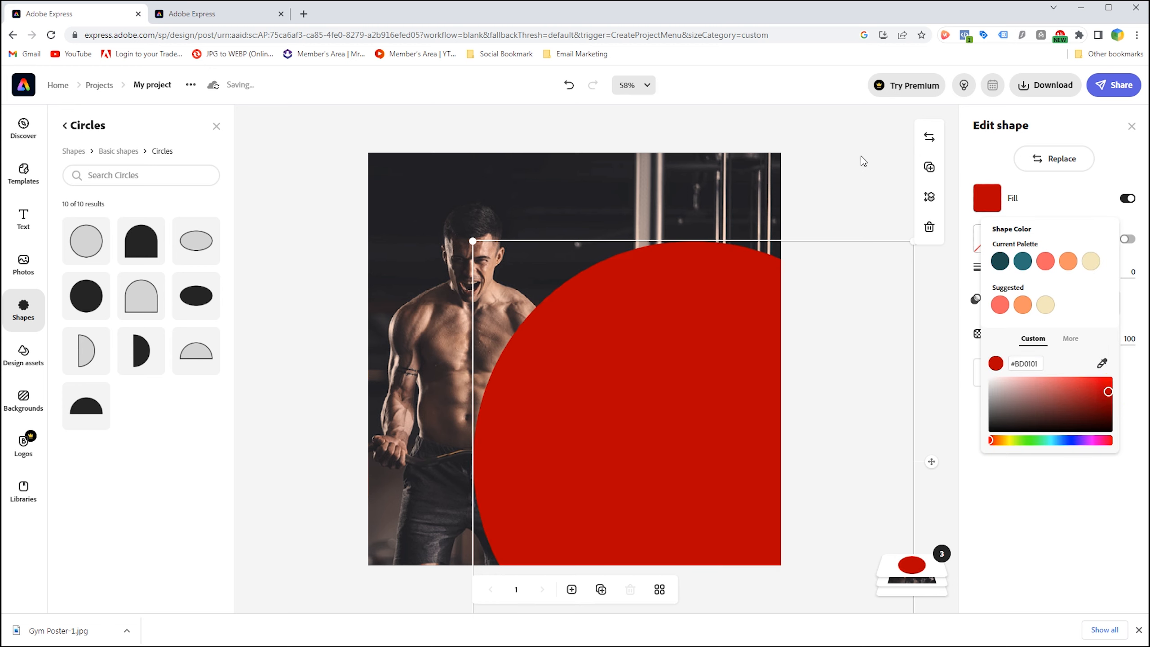
pyautogui.click(829, 193)
pyautogui.click(1078, 339)
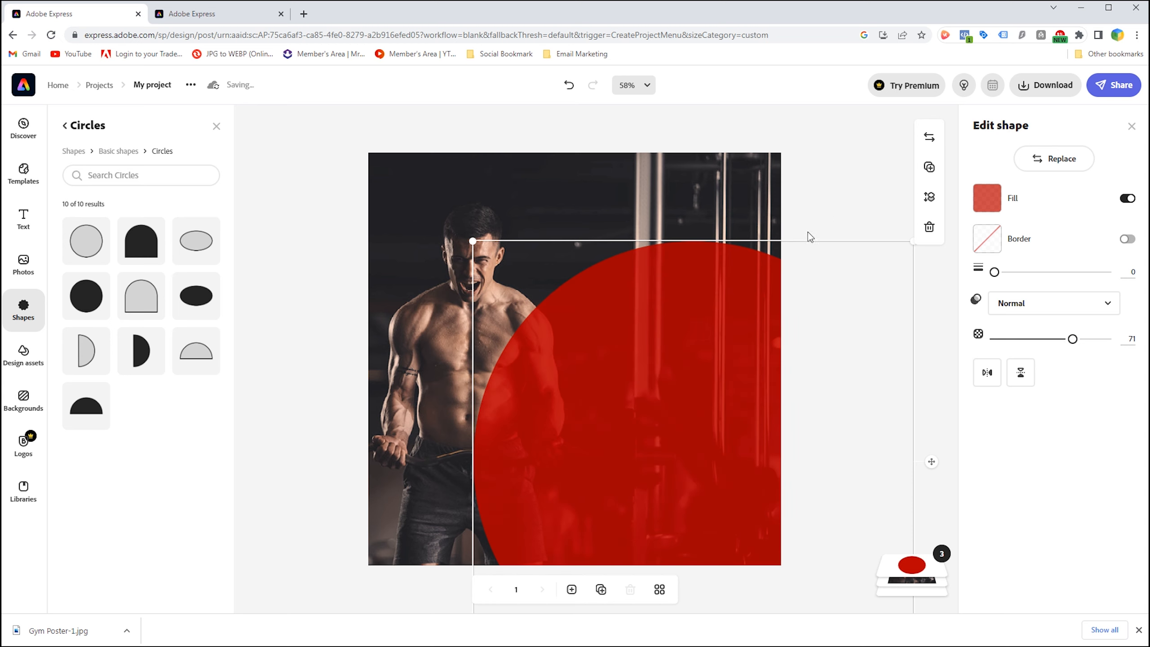
# Duplicate the red circle, then enlarge and shift the copy so it forms a wider ring around the original's upper-left edge
pyautogui.click(653, 330)
pyautogui.moveTo(647, 356); pyautogui.dragTo(647, 356)
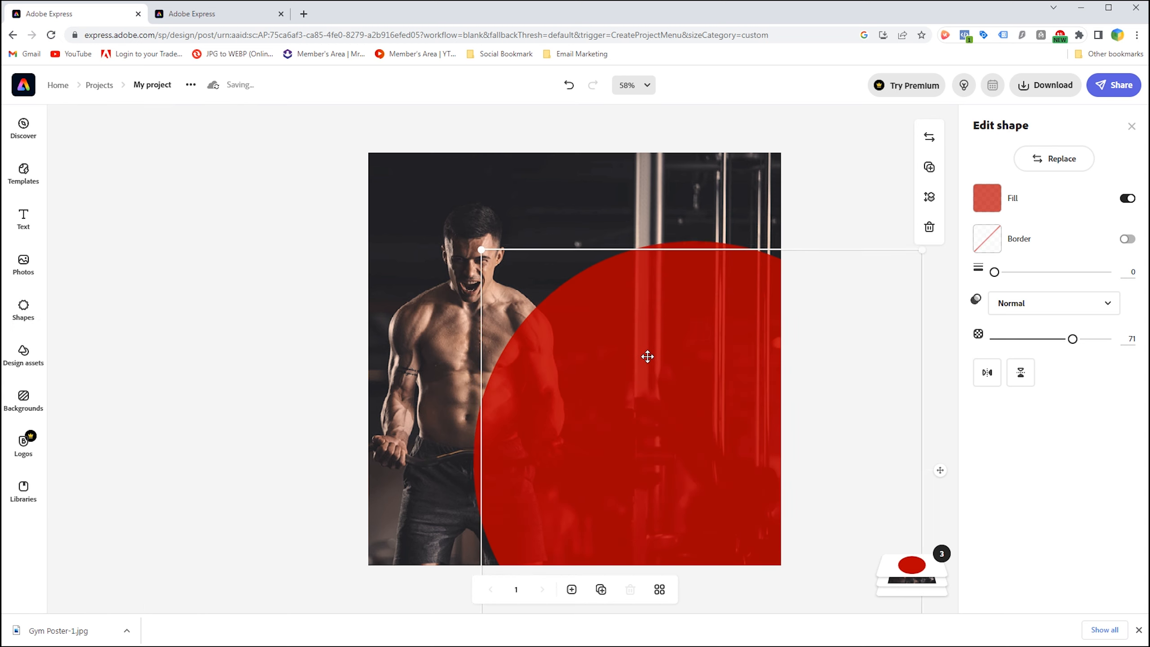
pyautogui.moveTo(481, 250); pyautogui.dragTo(439, 208)
pyautogui.moveTo(496, 329); pyautogui.dragTo(501, 333)
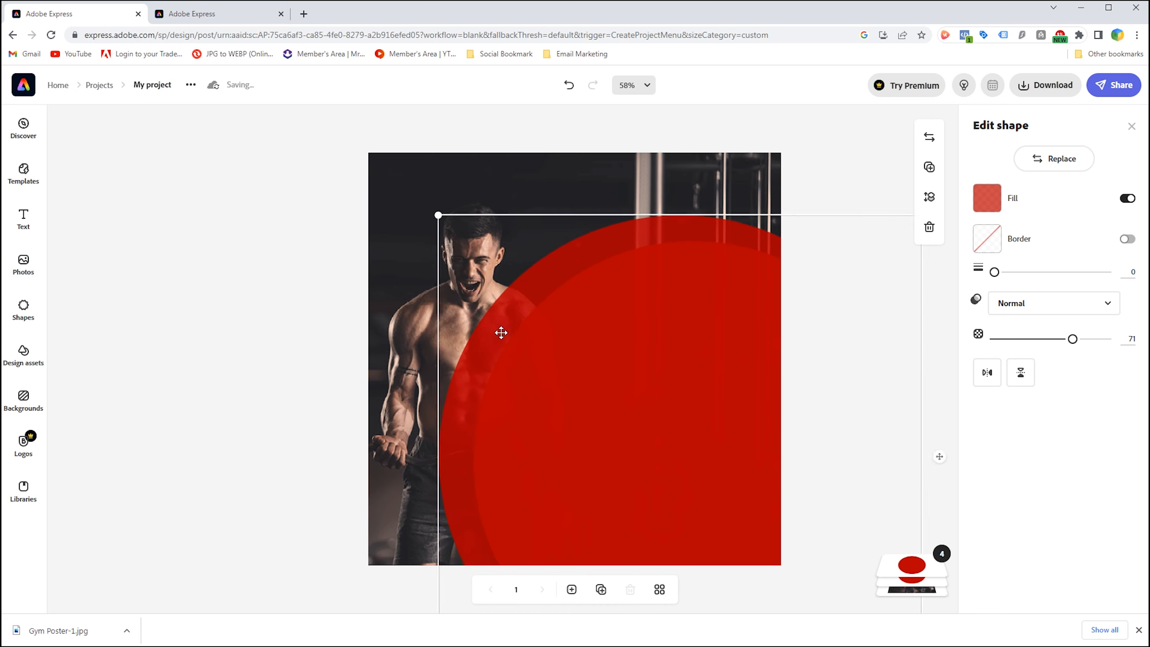
pyautogui.hotkey('shift', 'Left')
pyautogui.hotkey('shift', 'Left')
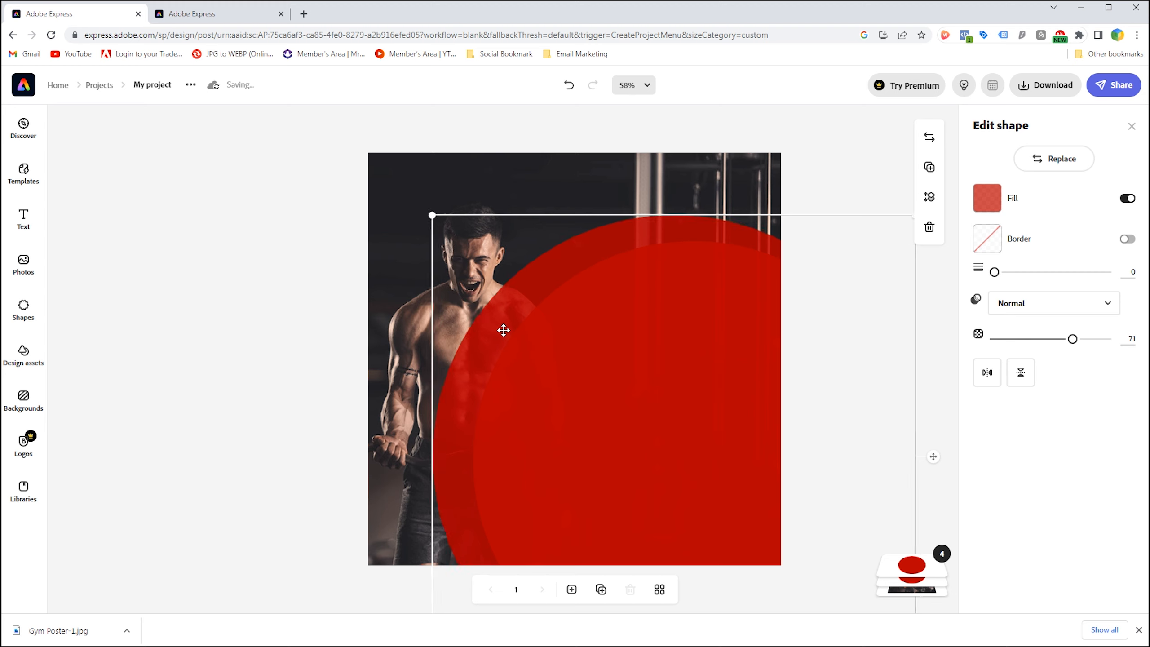
pyautogui.moveTo(433, 216); pyautogui.dragTo(415, 205)
pyautogui.moveTo(503, 310); pyautogui.dragTo(503, 309)
pyautogui.moveTo(433, 206); pyautogui.dragTo(423, 198)
pyautogui.moveTo(506, 306); pyautogui.dragTo(510, 307)
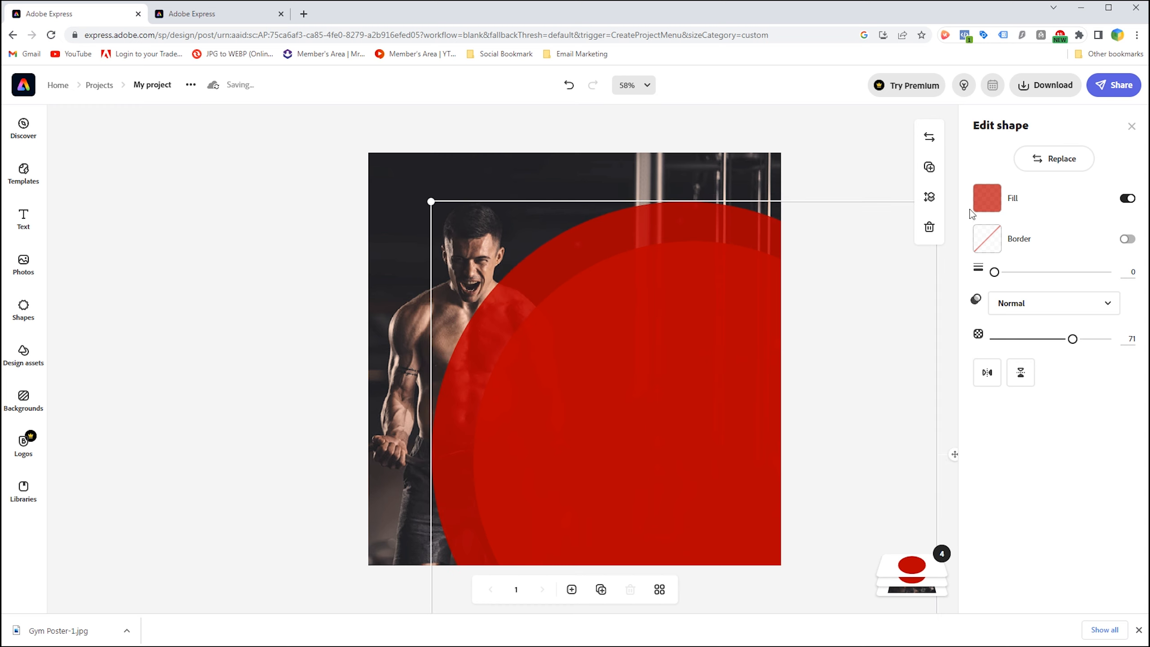
# Fill the larger circle with dark teal #174C4F and place it behind the red circle
pyautogui.click(982, 202)
pyautogui.click(1001, 265)
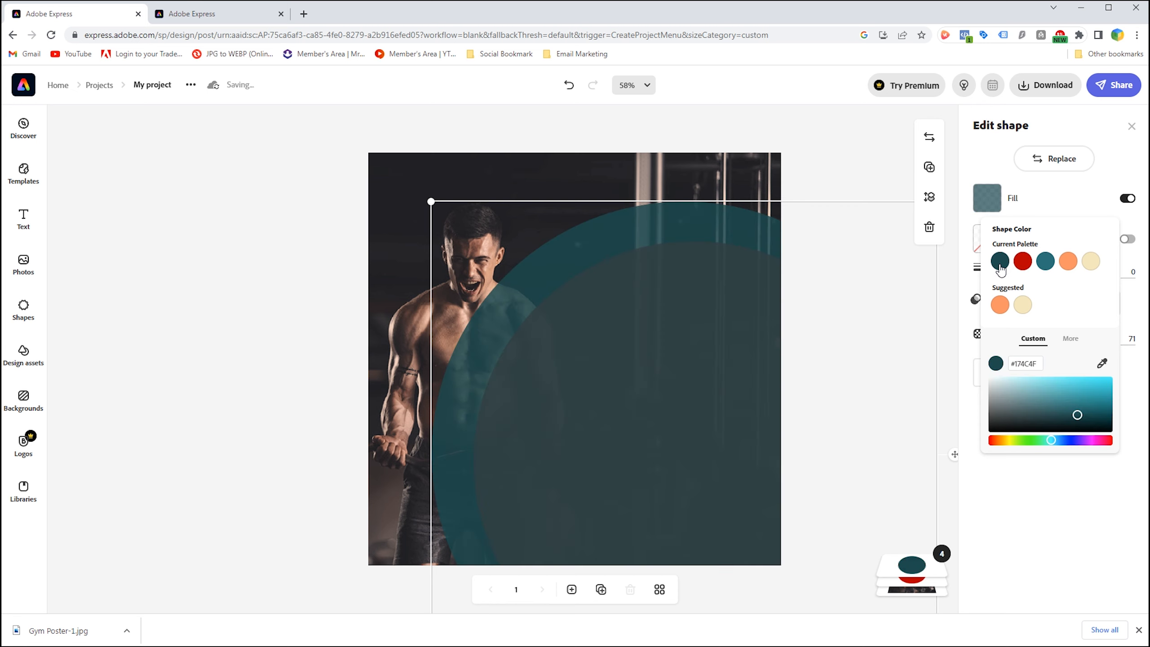
pyautogui.click(971, 144)
# Set the larger teal circle's blend mode to Multiply
pyautogui.click(1032, 305)
pyautogui.click(1014, 347)
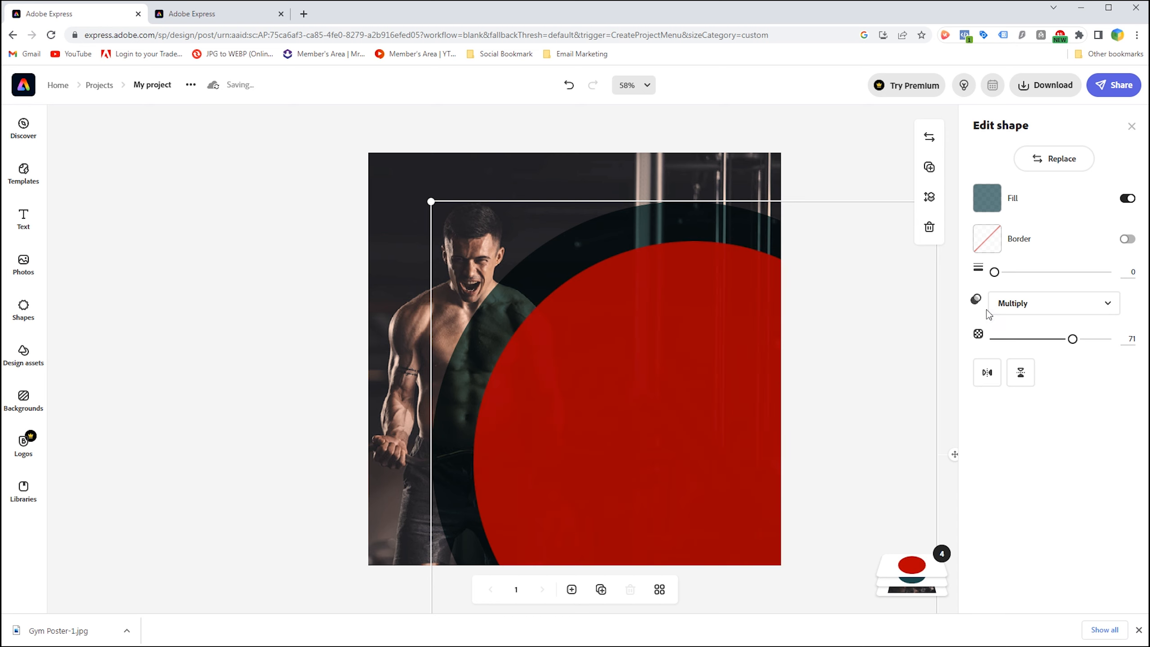
pyautogui.click(830, 161)
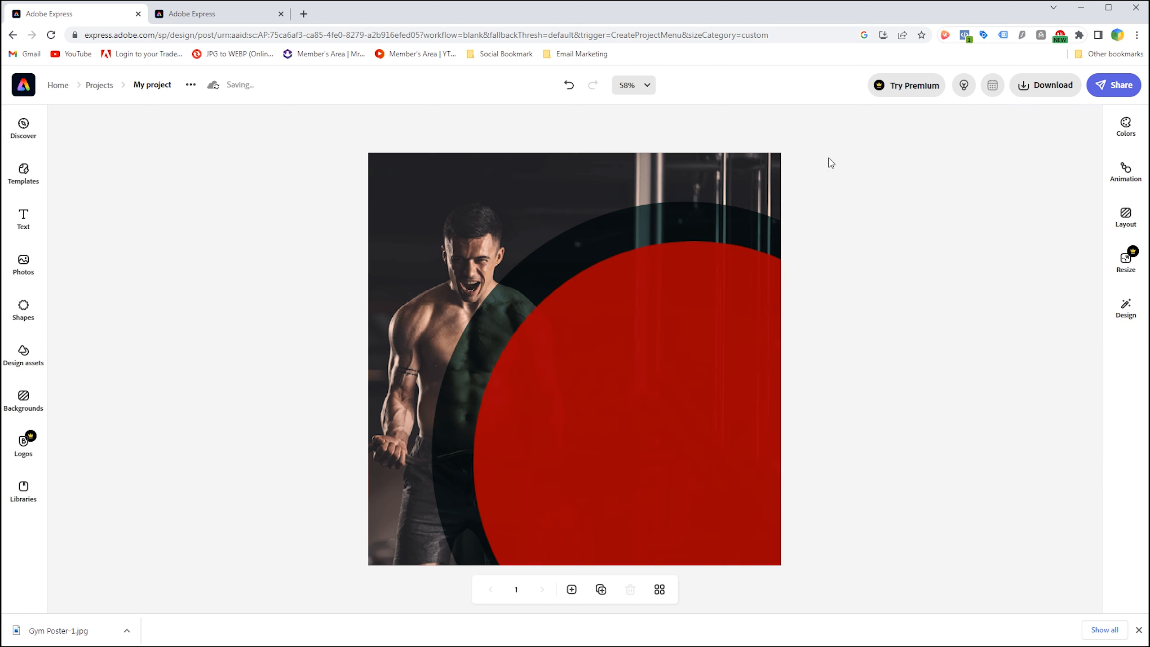
# Lower the red circle's opacity to 63
pyautogui.click(626, 369)
pyautogui.moveTo(1068, 338); pyautogui.dragTo(1058, 338)
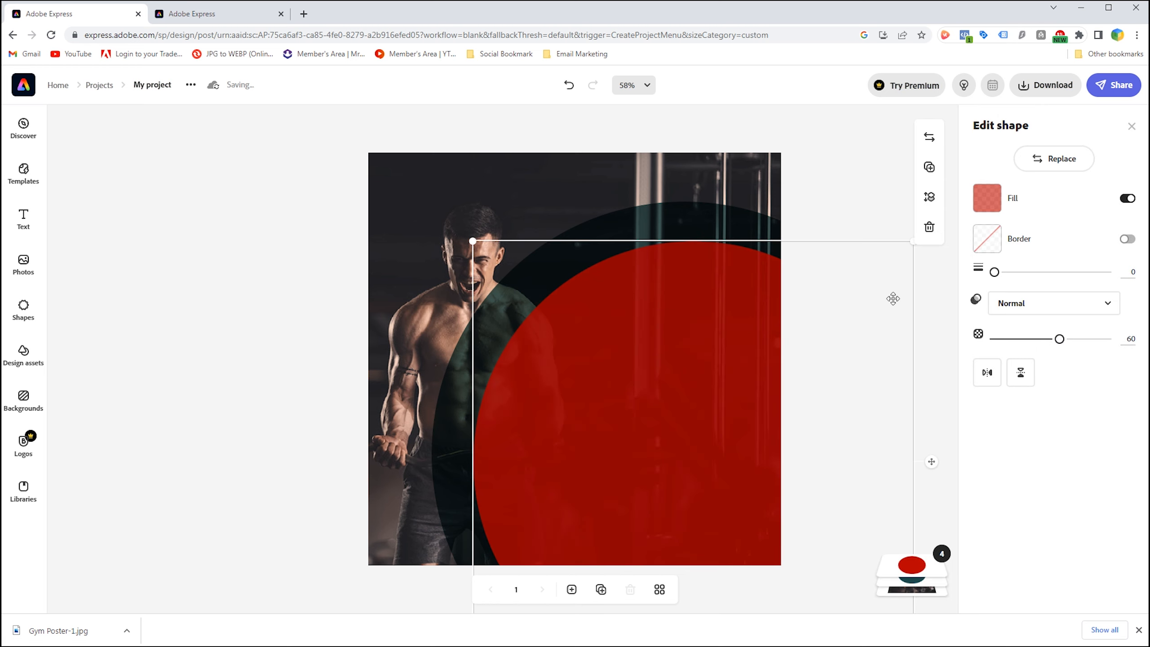
pyautogui.click(1069, 340)
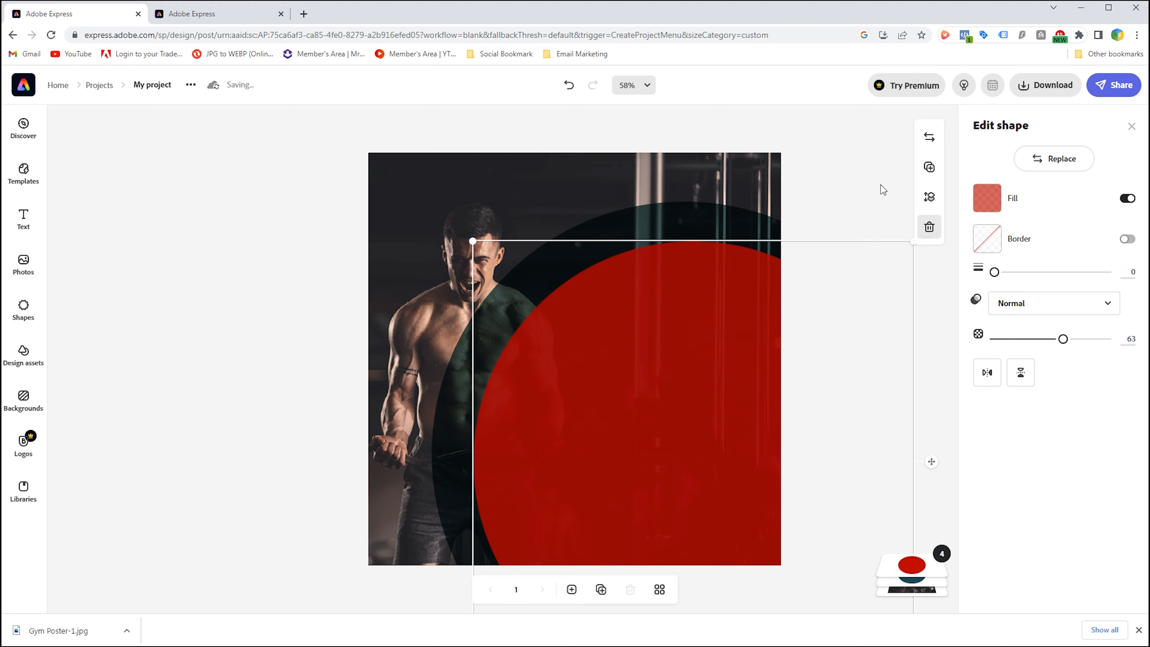
pyautogui.click(821, 141)
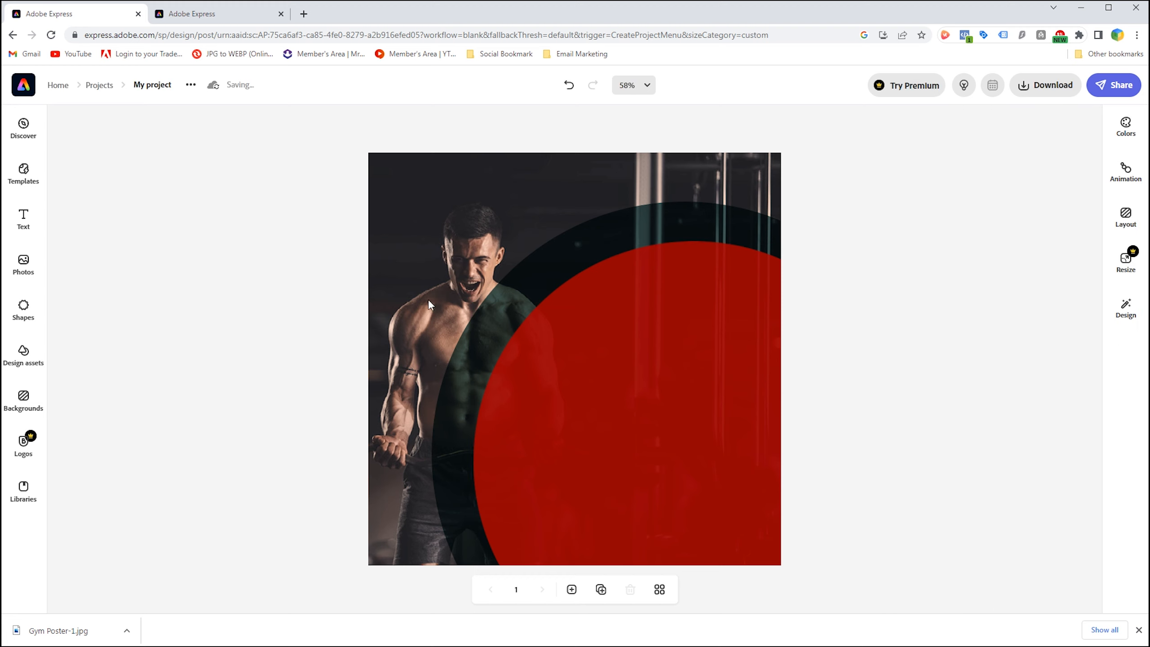
# Shrink the dark outer circle slightly to narrow the ring around the red circle
pyautogui.click(423, 210)
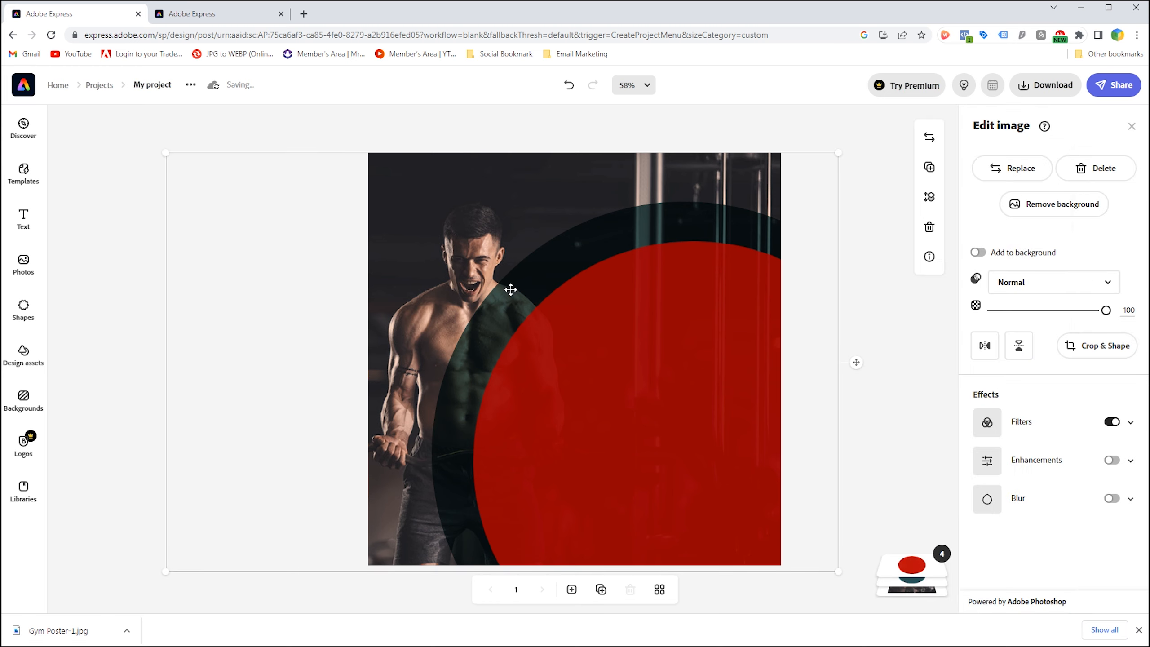
pyautogui.click(496, 329)
pyautogui.moveTo(431, 201); pyautogui.dragTo(437, 206)
pyautogui.click(235, 252)
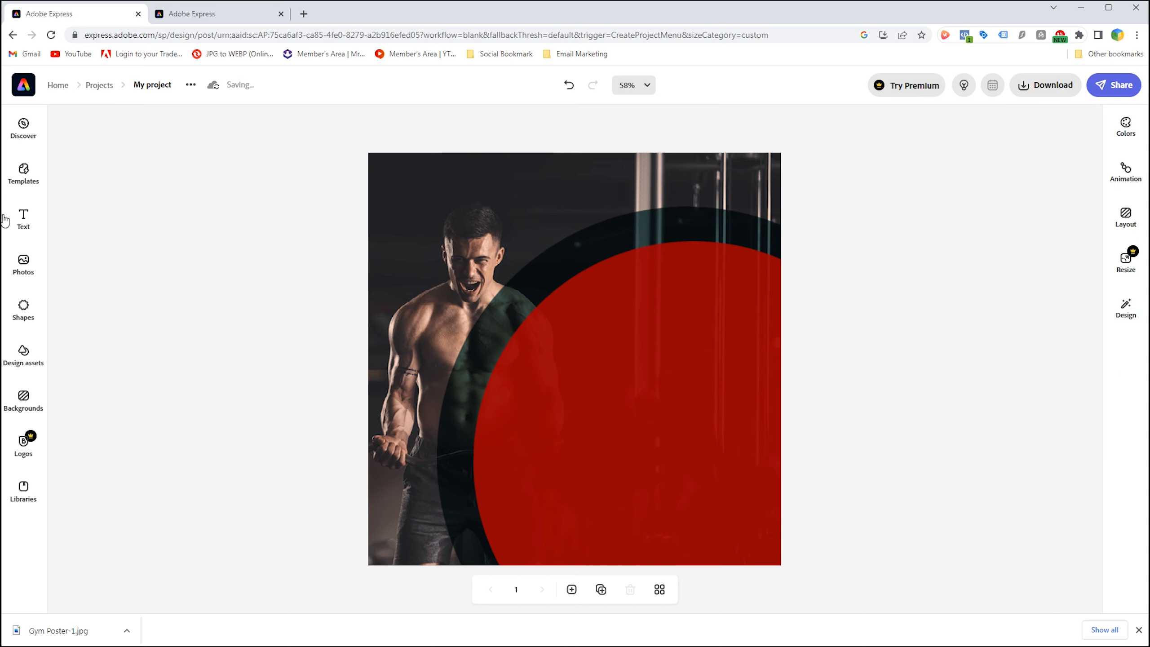
# Add a new text element over the circles reading SHAPE in capital letters
pyautogui.click(33, 222)
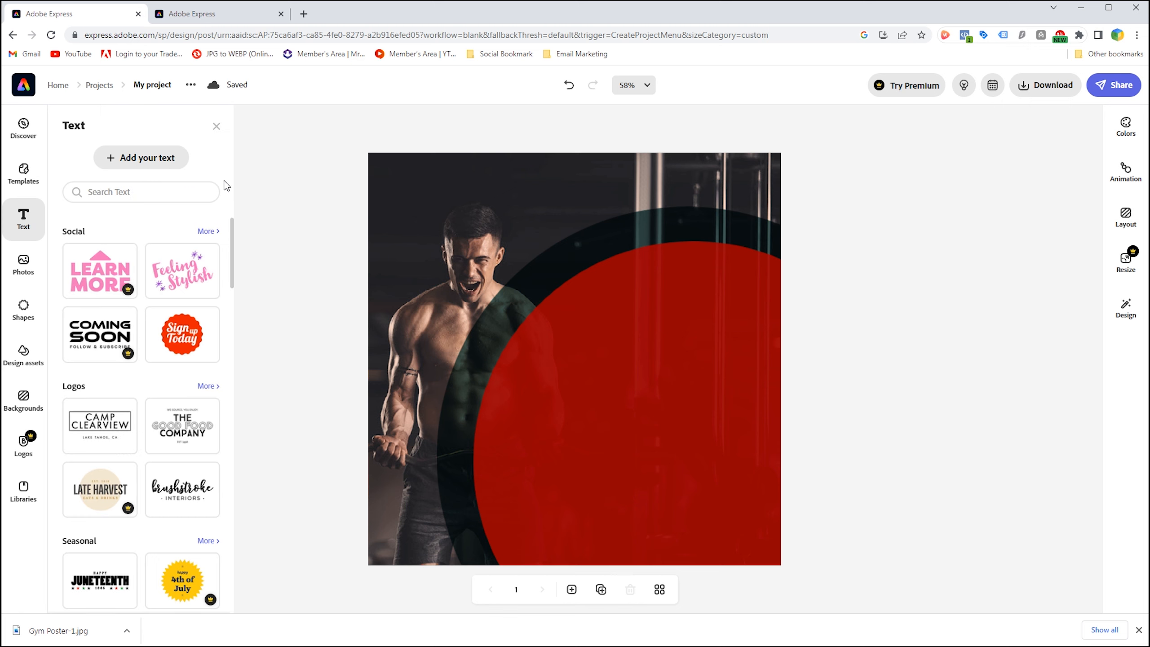
pyautogui.scroll(-15, 169, 357)
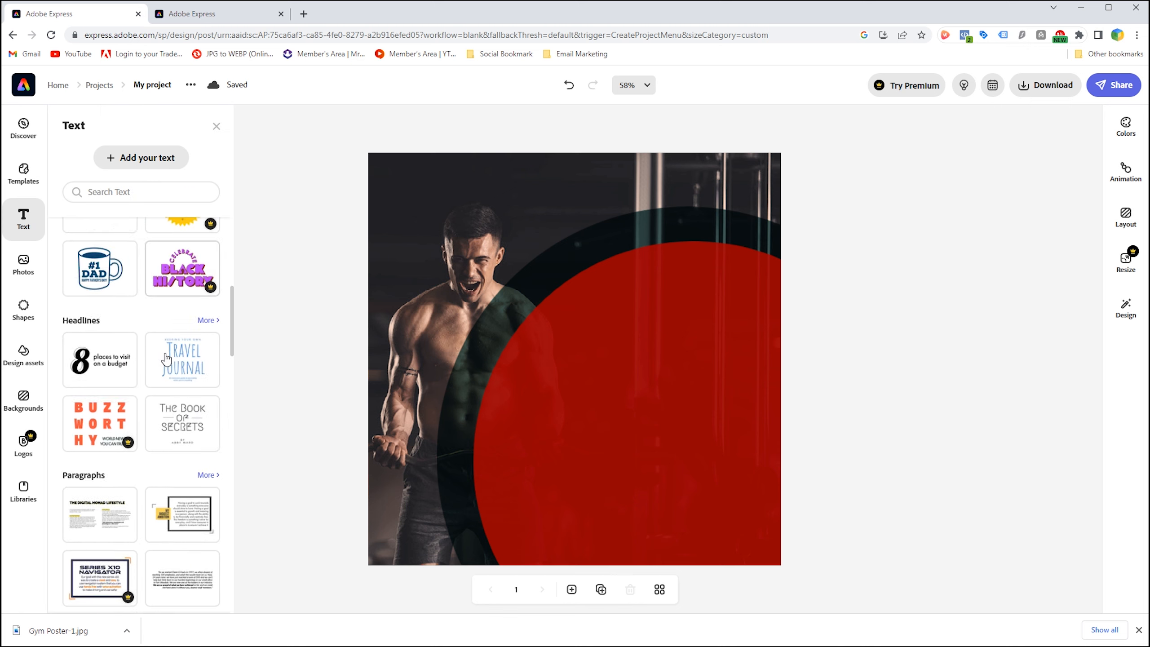
pyautogui.scroll(-6, 169, 357)
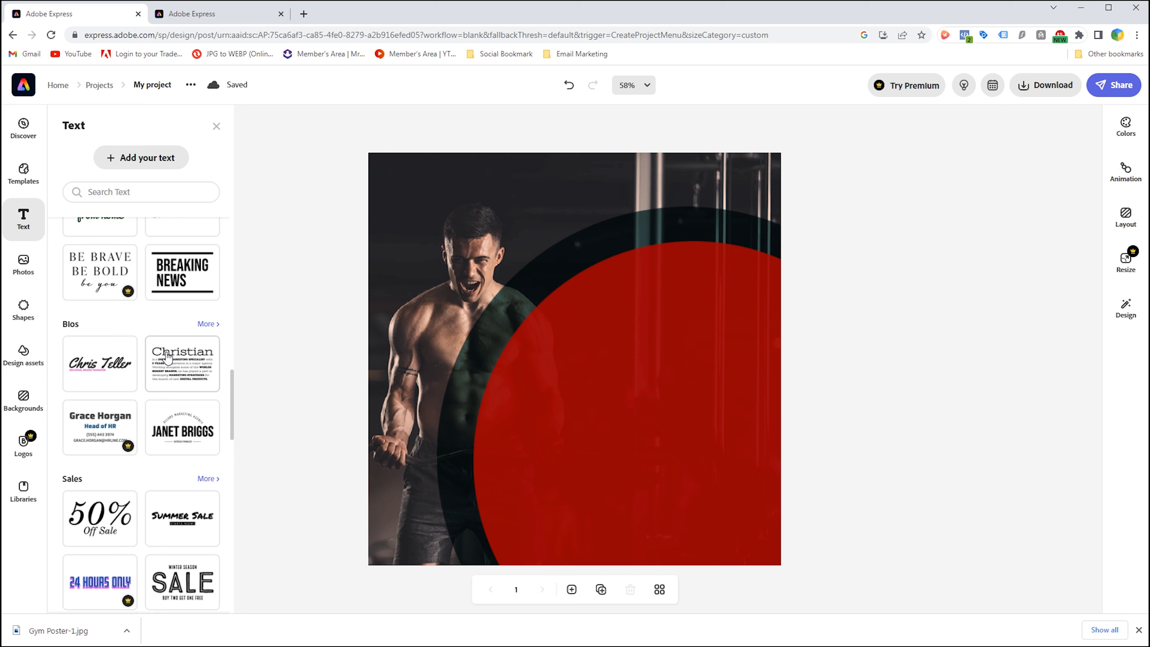
pyautogui.click(138, 162)
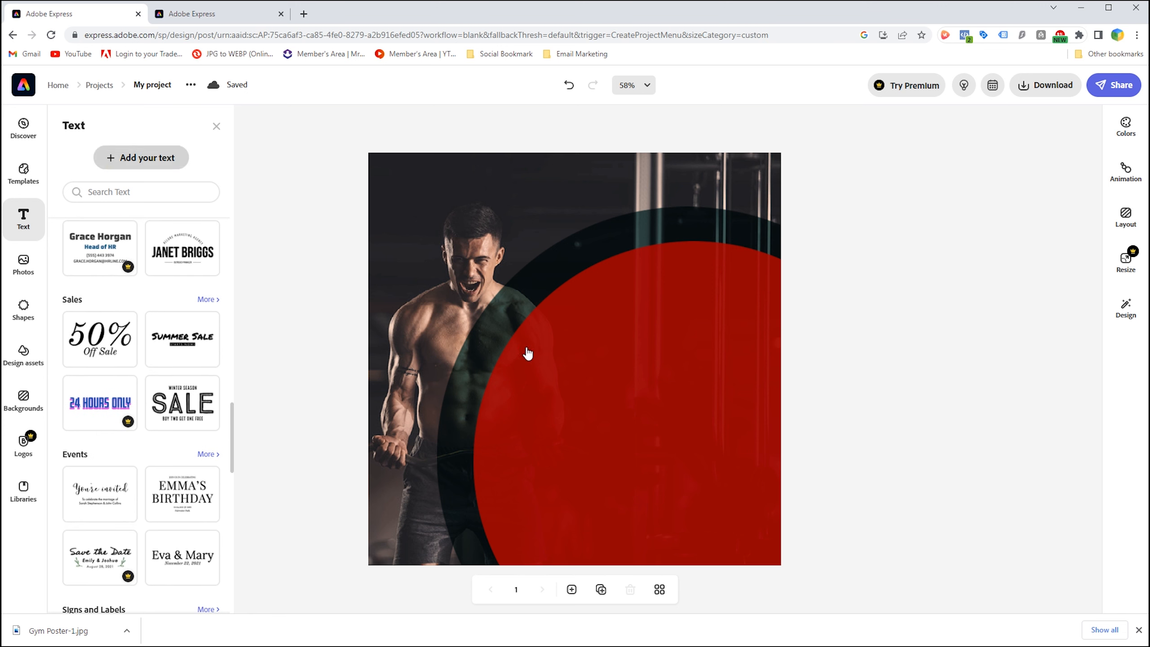
pyautogui.moveTo(459, 215); pyautogui.dragTo(532, 356)
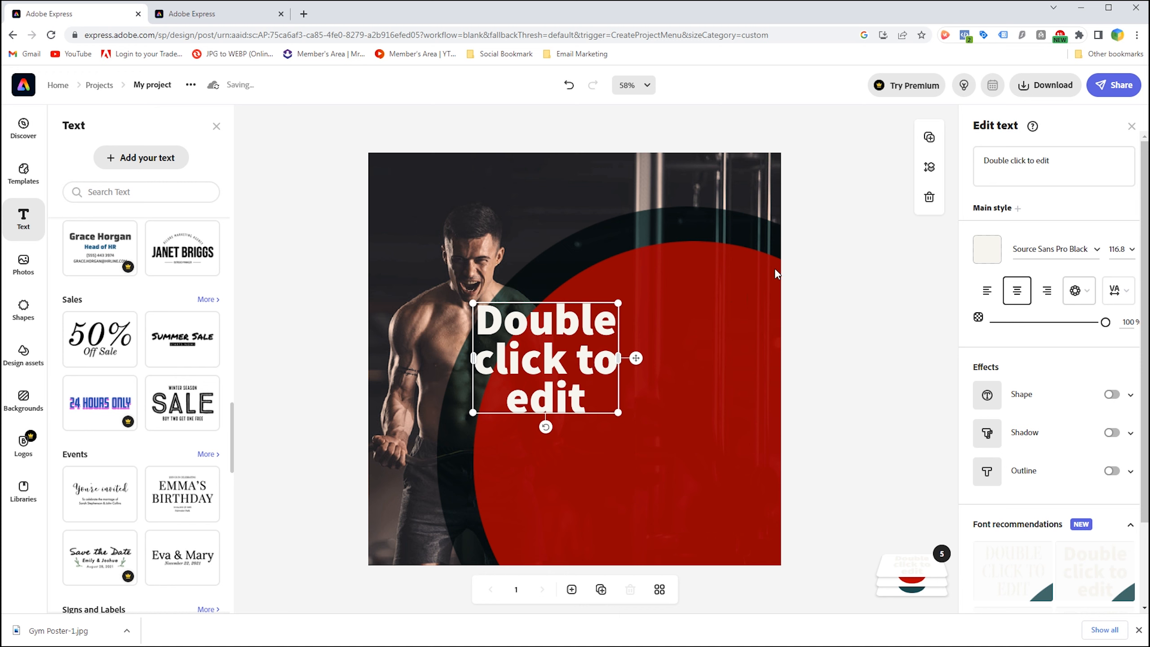
pyautogui.click(1044, 161)
pyautogui.hotkey('ctrl', 'a')
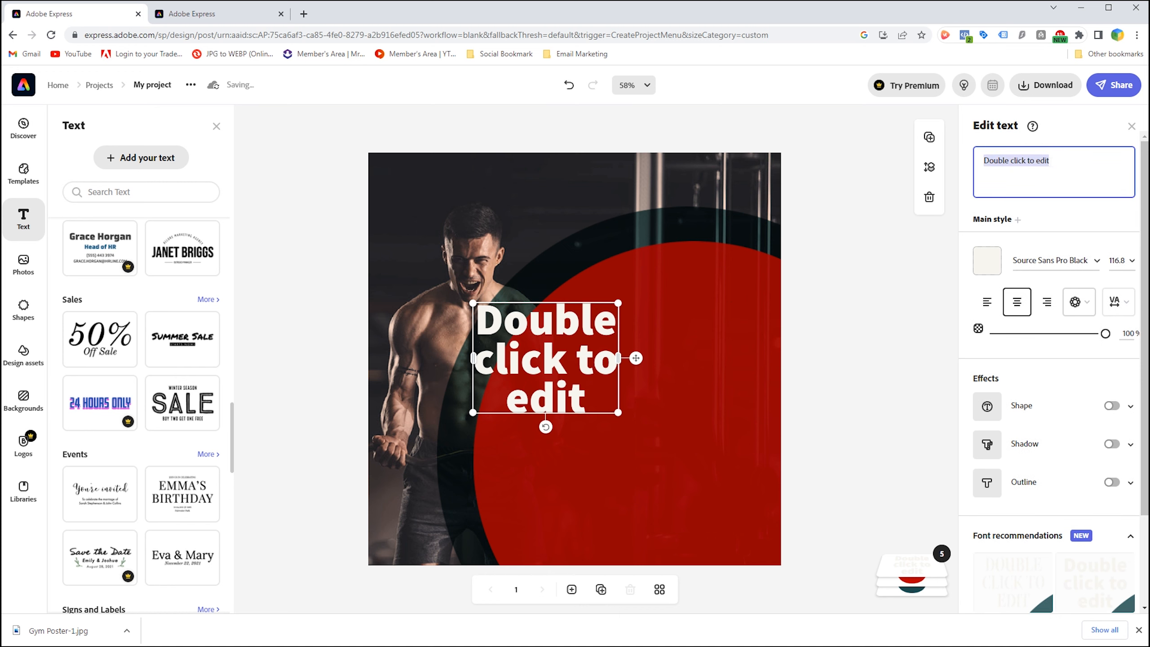
pyautogui.press('capslock')
pyautogui.write('SHA')
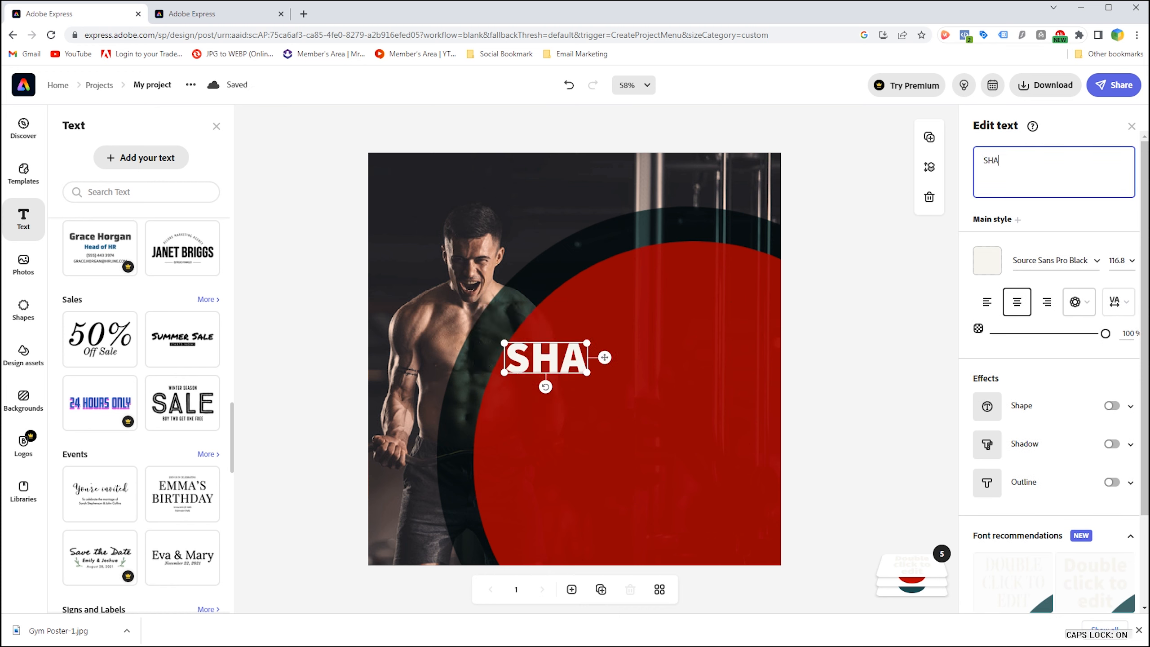
pyautogui.write('PE')
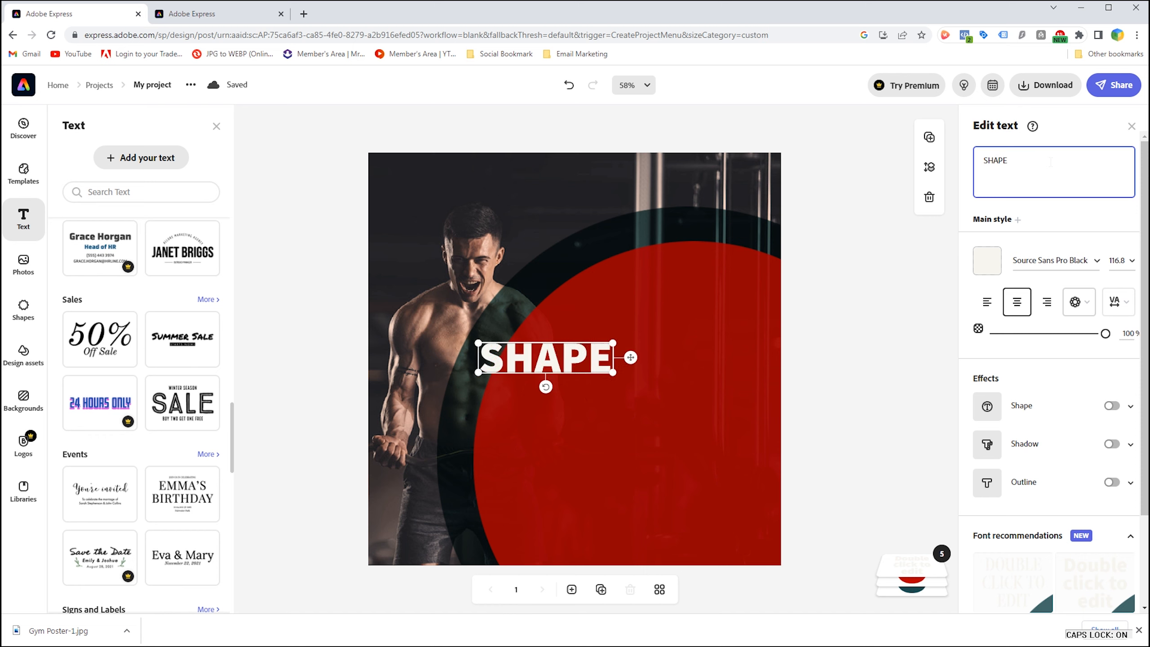
# Move the SHAPE text into the upper part of the red circle, near the canvas's right edge
pyautogui.moveTo(543, 360); pyautogui.dragTo(602, 359)
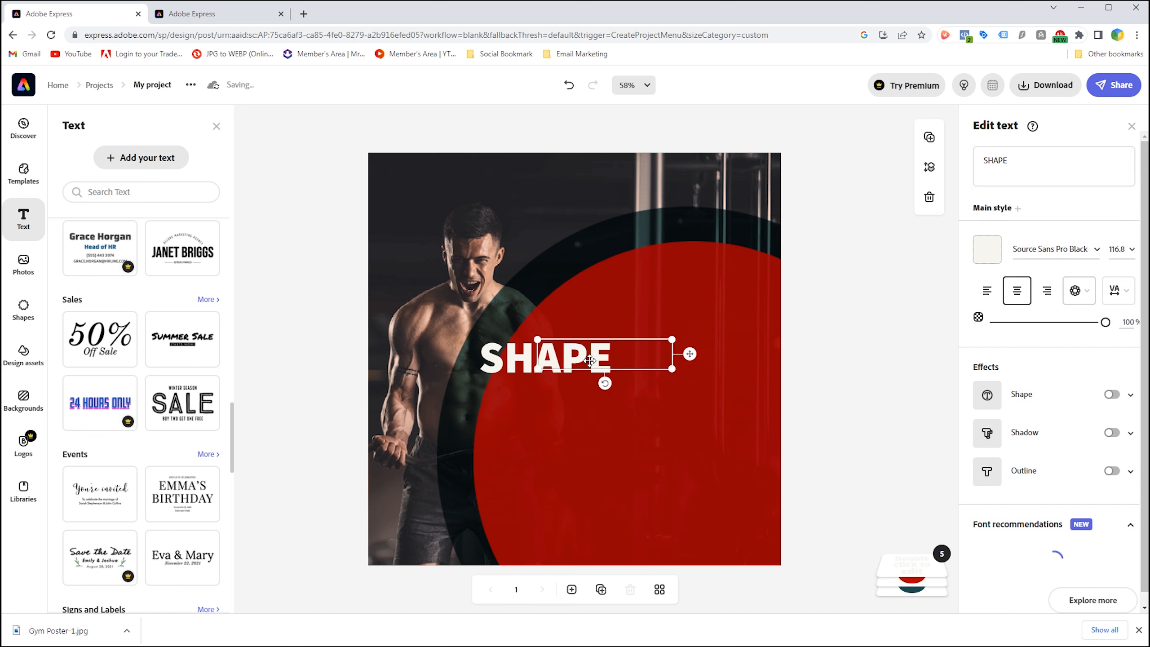
pyautogui.click(585, 354)
pyautogui.click(659, 323)
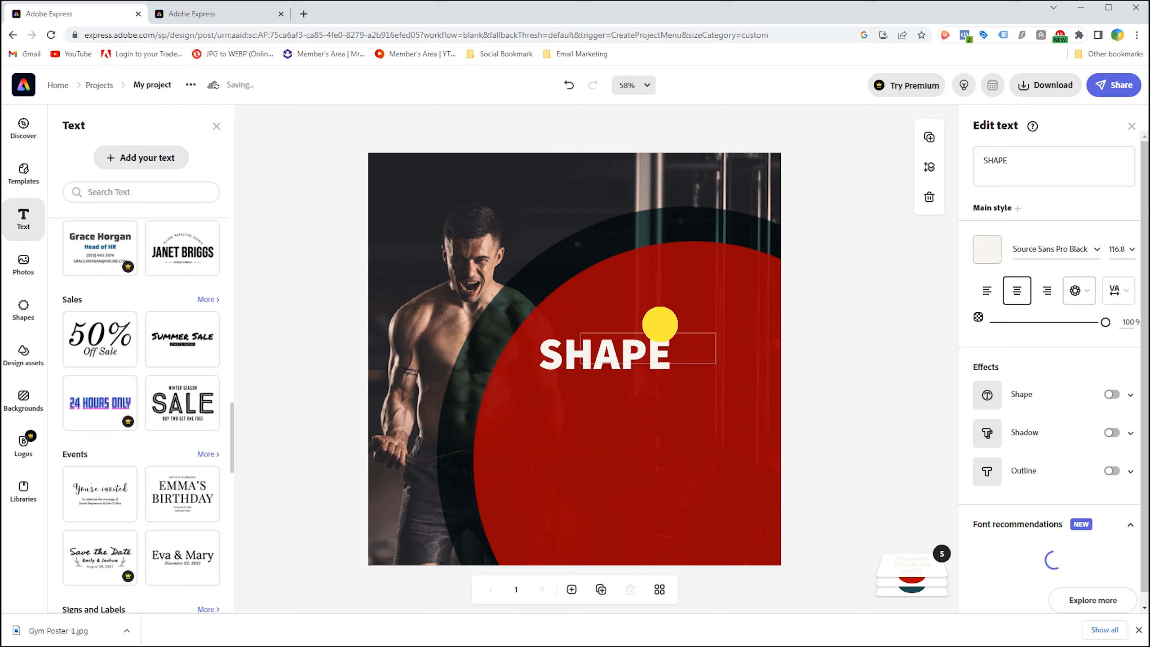
# Turn on an outline for the SHAPE text and set the outline colour to white
pyautogui.click(1111, 470)
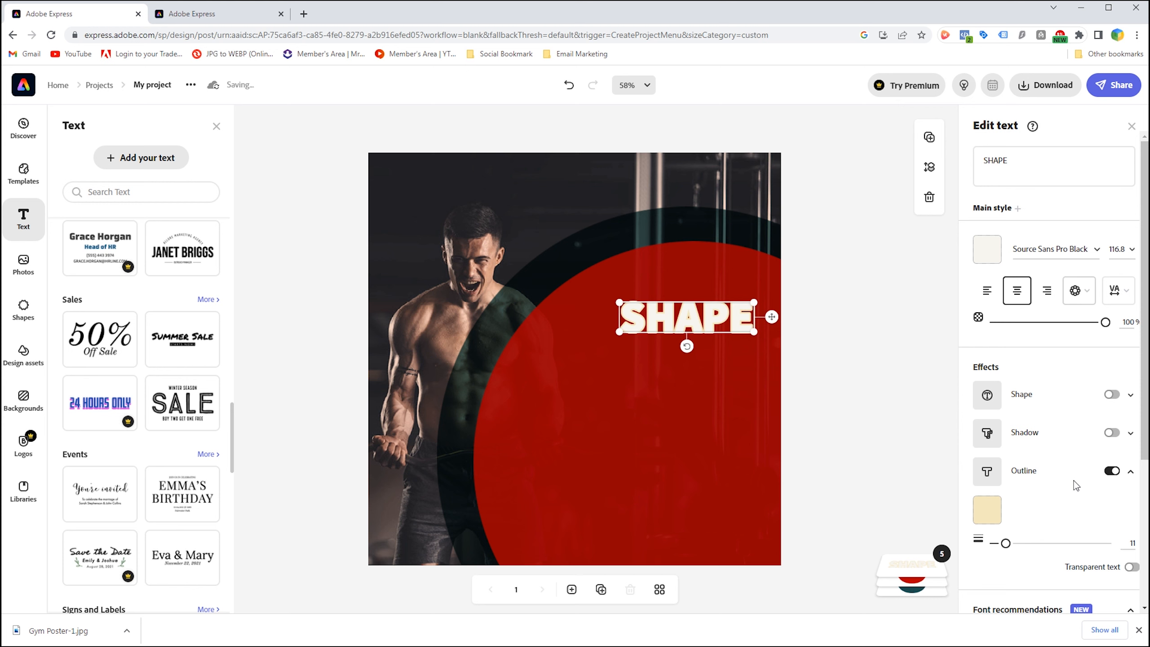
pyautogui.scroll(-3, 1076, 485)
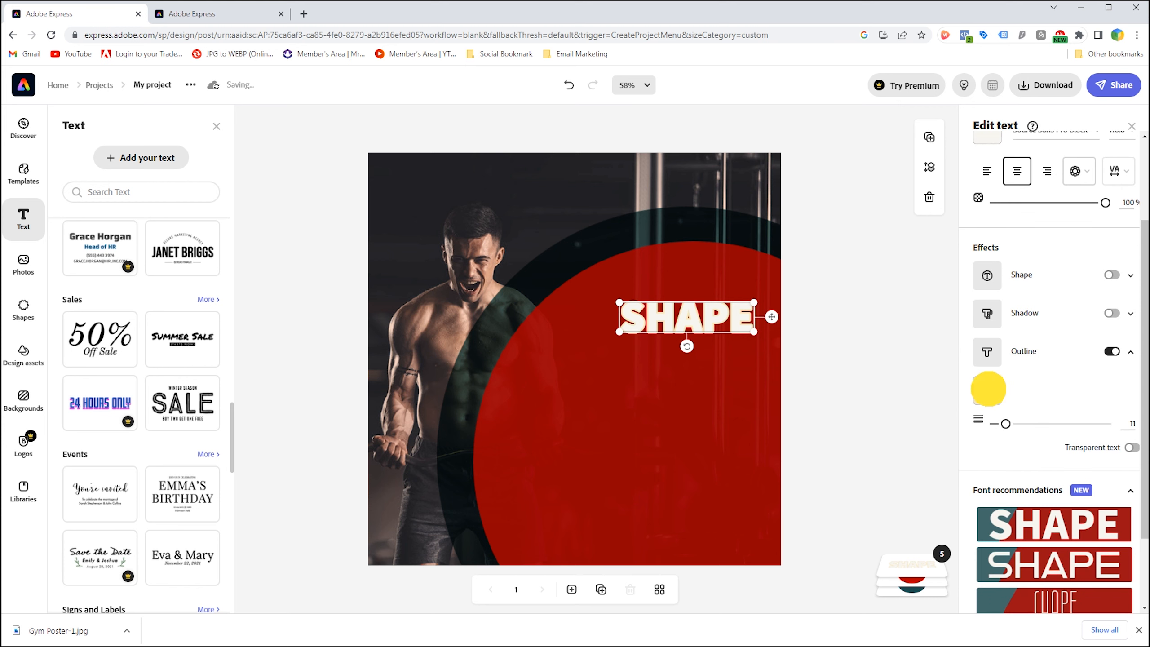
pyautogui.click(987, 391)
pyautogui.moveTo(1023, 304); pyautogui.dragTo(962, 257)
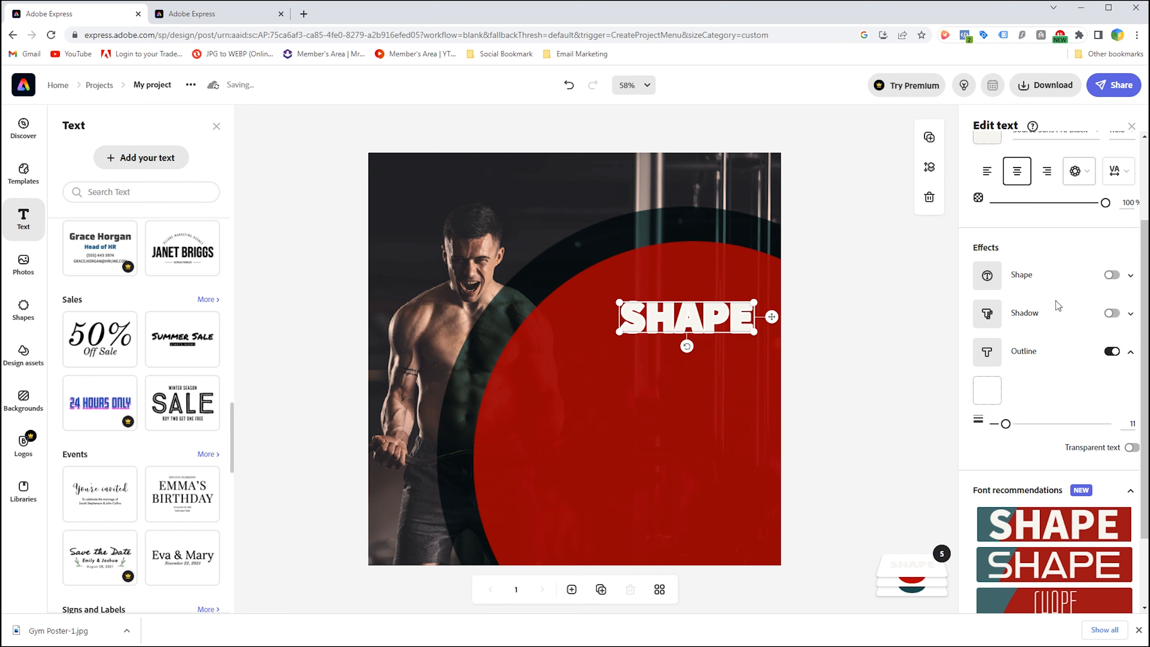
pyautogui.click(1112, 275)
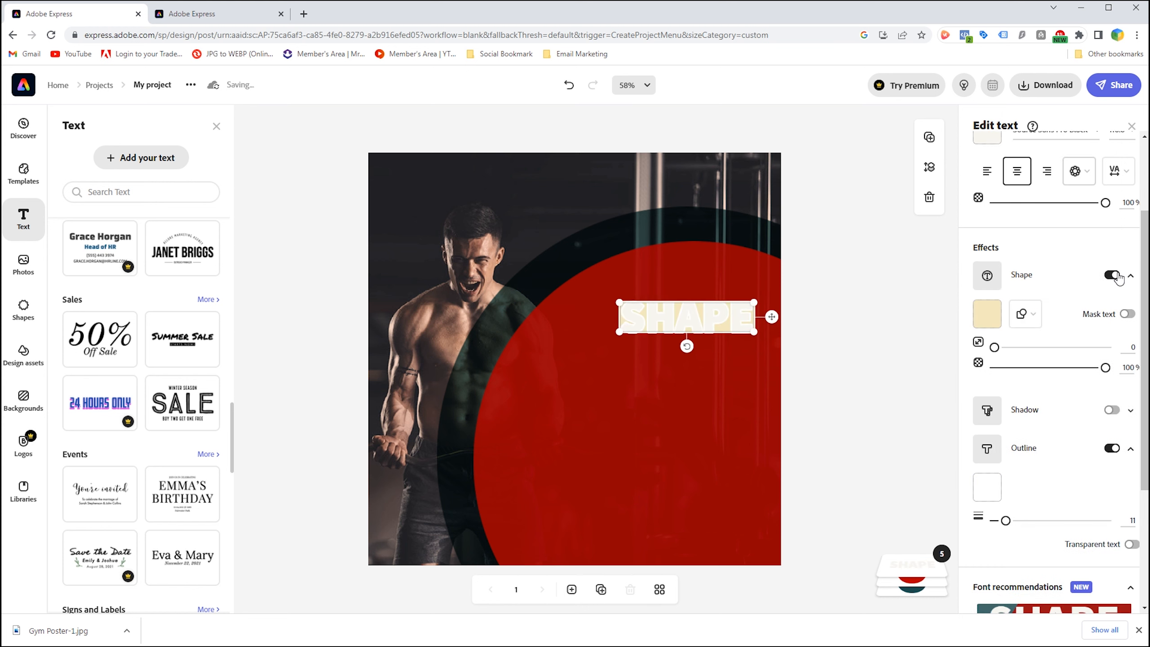
pyautogui.moveTo(1104, 369)
pyautogui.mouseDown()
pyautogui.moveTo(976, 367)
pyautogui.moveTo(1105, 367)
pyautogui.mouseUp()
pyautogui.click(1110, 274)
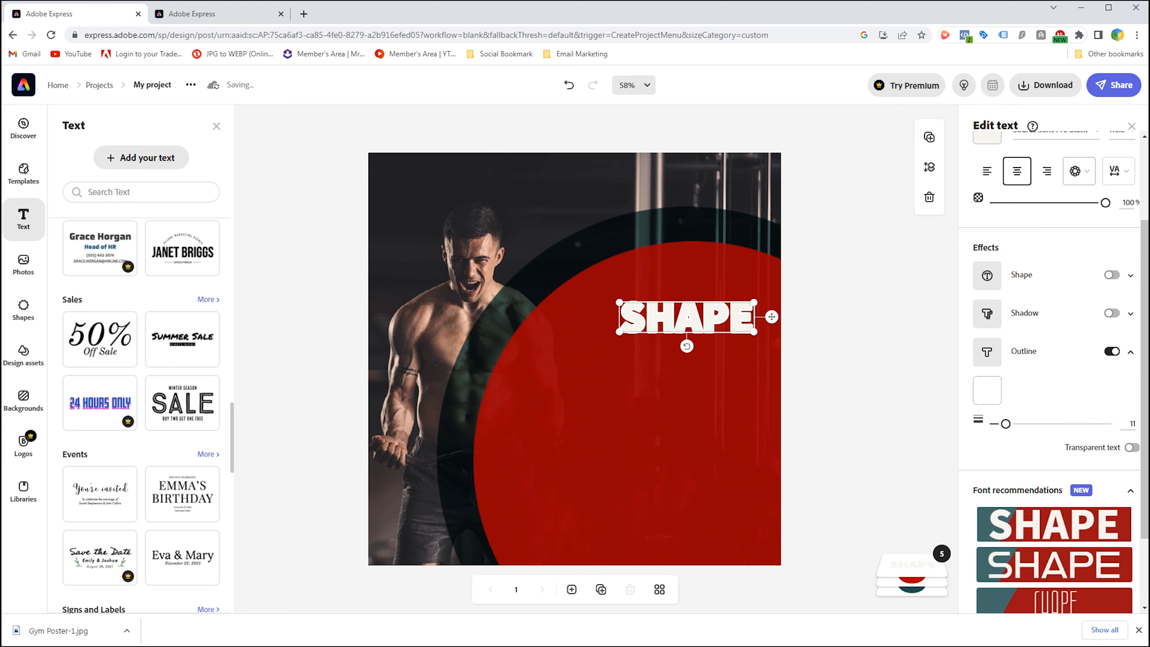
# Make the SHAPE text's fill transparent so only its outline remains, and enlarge it to a size of about 132
pyautogui.scroll(-2, 1054, 363)
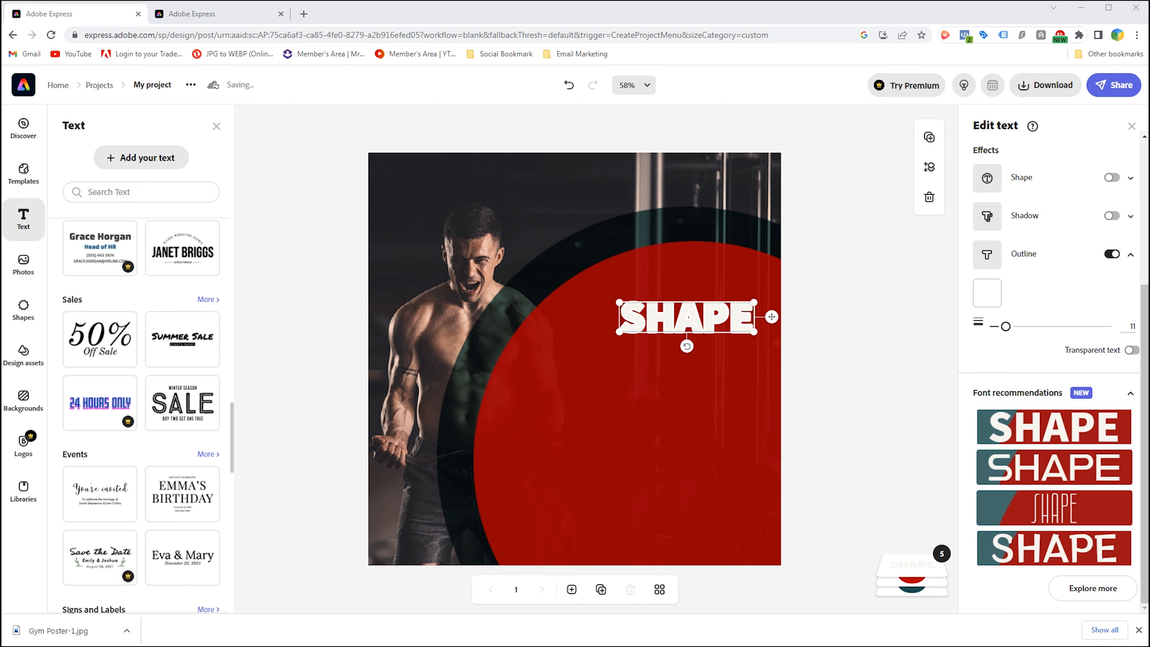
pyautogui.click(1130, 356)
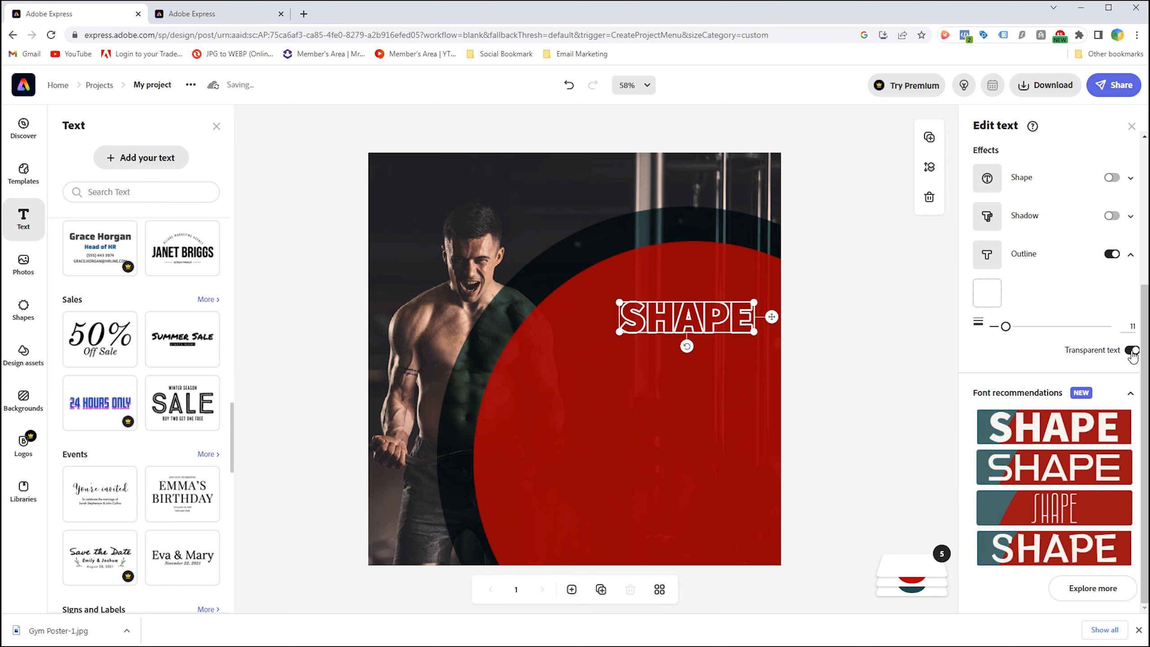
pyautogui.moveTo(618, 332)
pyautogui.mouseDown()
pyautogui.moveTo(597, 345)
pyautogui.moveTo(602, 335)
pyautogui.mouseUp()
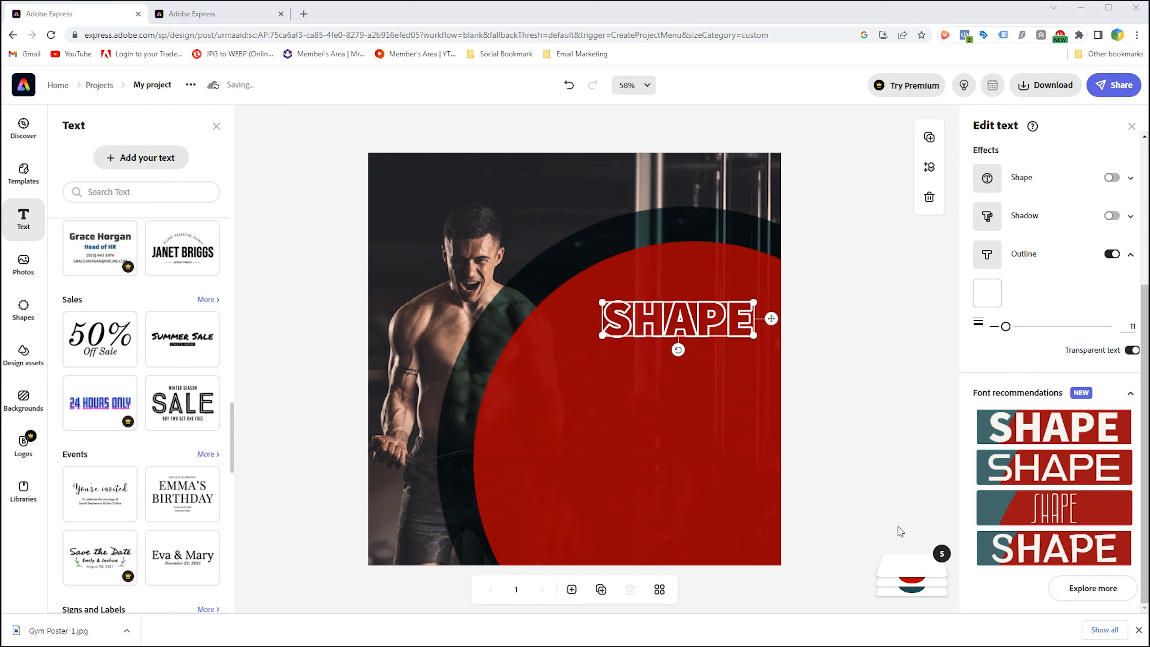
# Duplicate SHAPE below itself and turn the copy into solid text without outline reading YOUR
pyautogui.moveTo(673, 304); pyautogui.dragTo(692, 370)
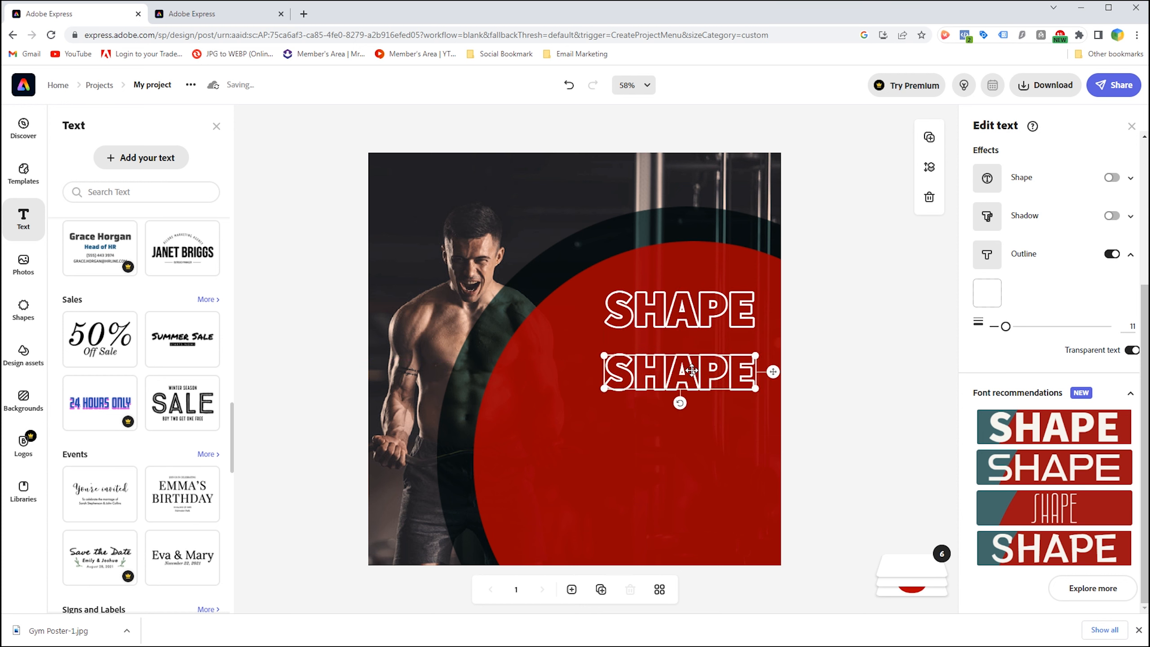
pyautogui.click(1130, 351)
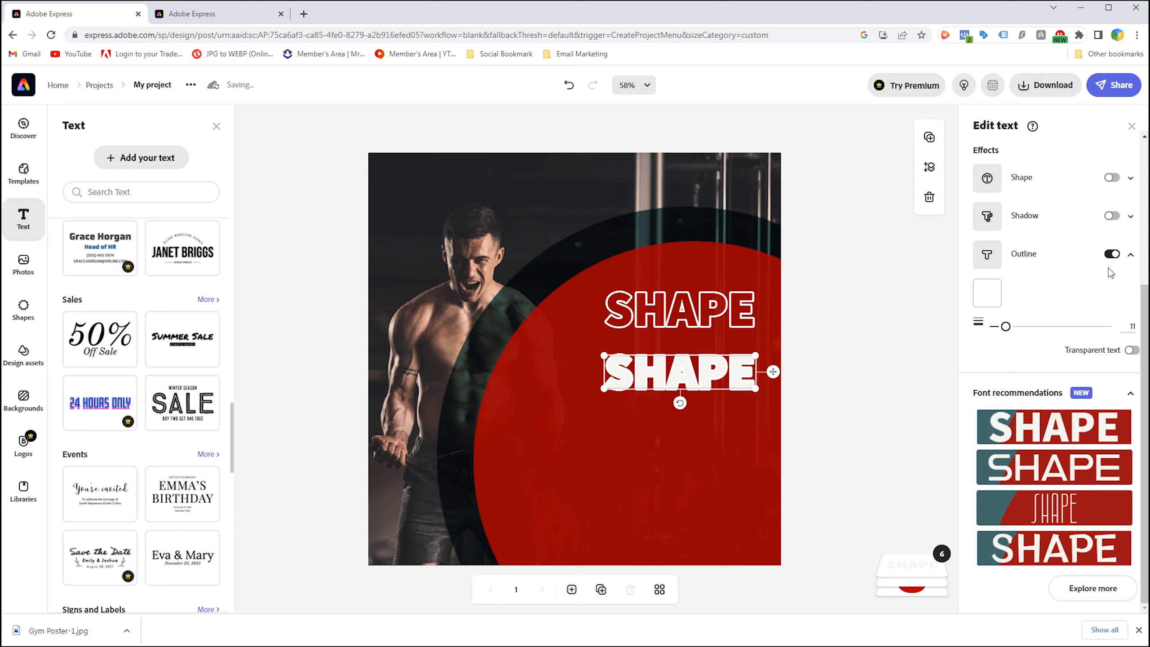
pyautogui.click(1111, 254)
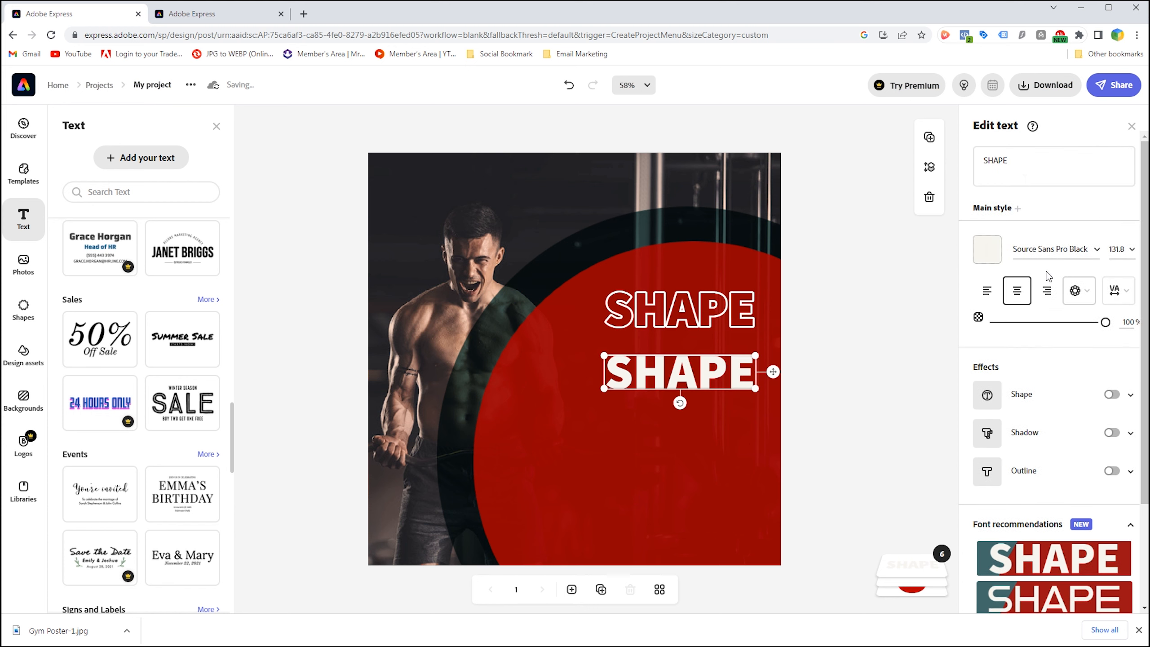
pyautogui.click(1024, 166)
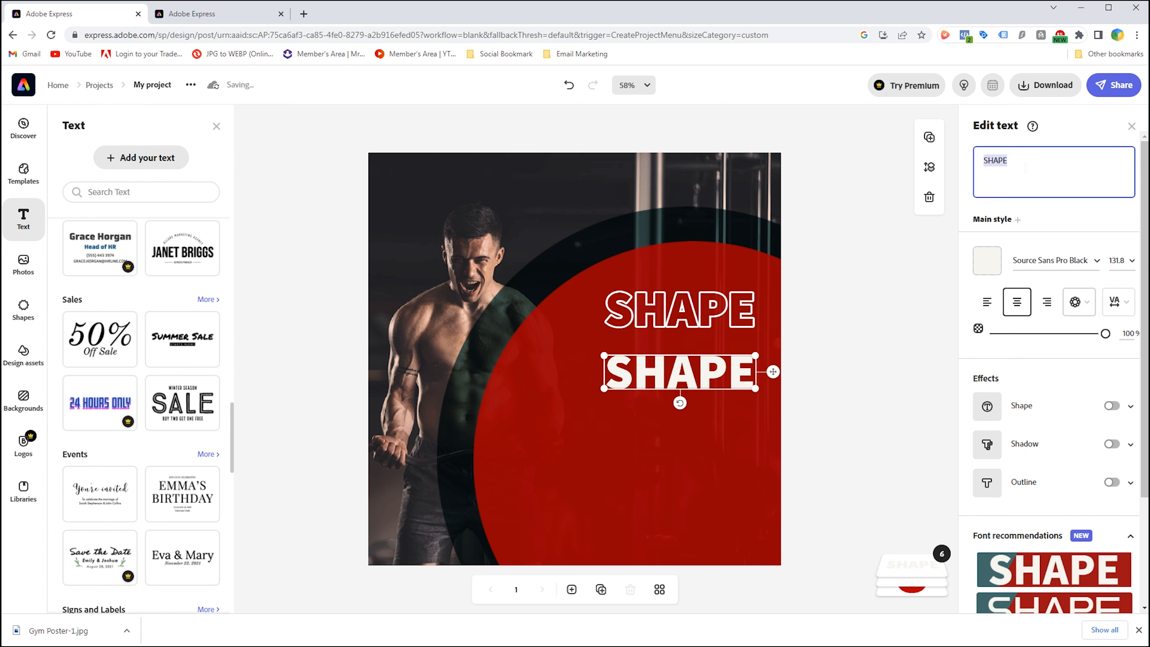
pyautogui.write('YOUR')
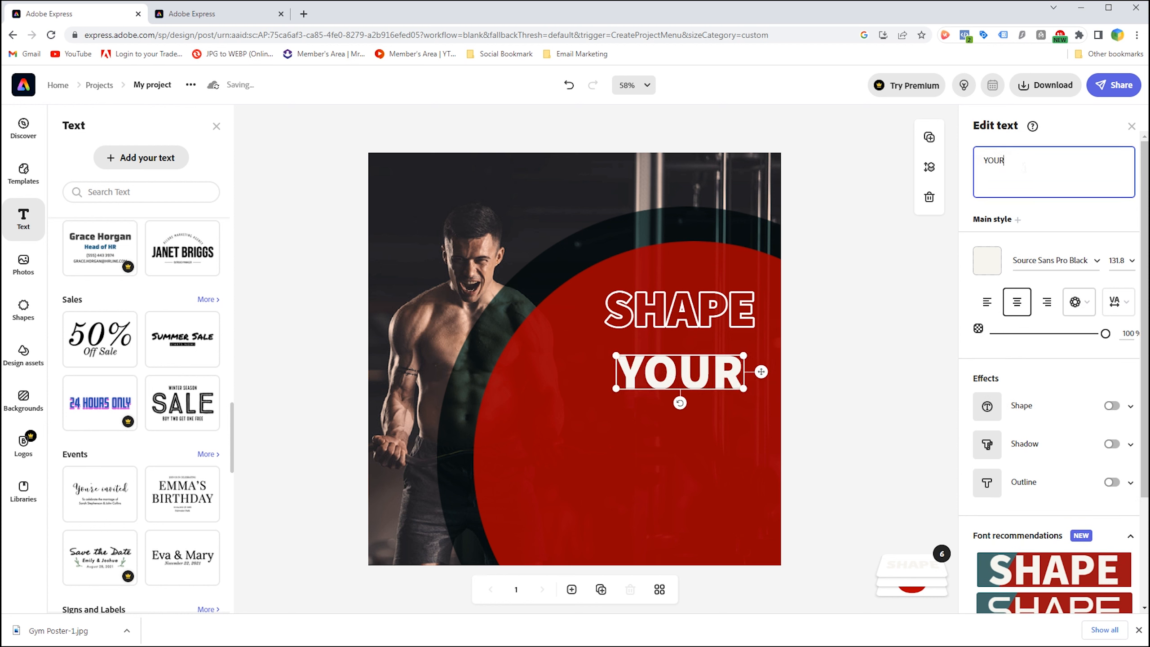
# Shrink the YOUR text to a size of about 88 and move it directly beneath SHAPE, aligned with its right edge
pyautogui.moveTo(616, 389); pyautogui.dragTo(652, 376)
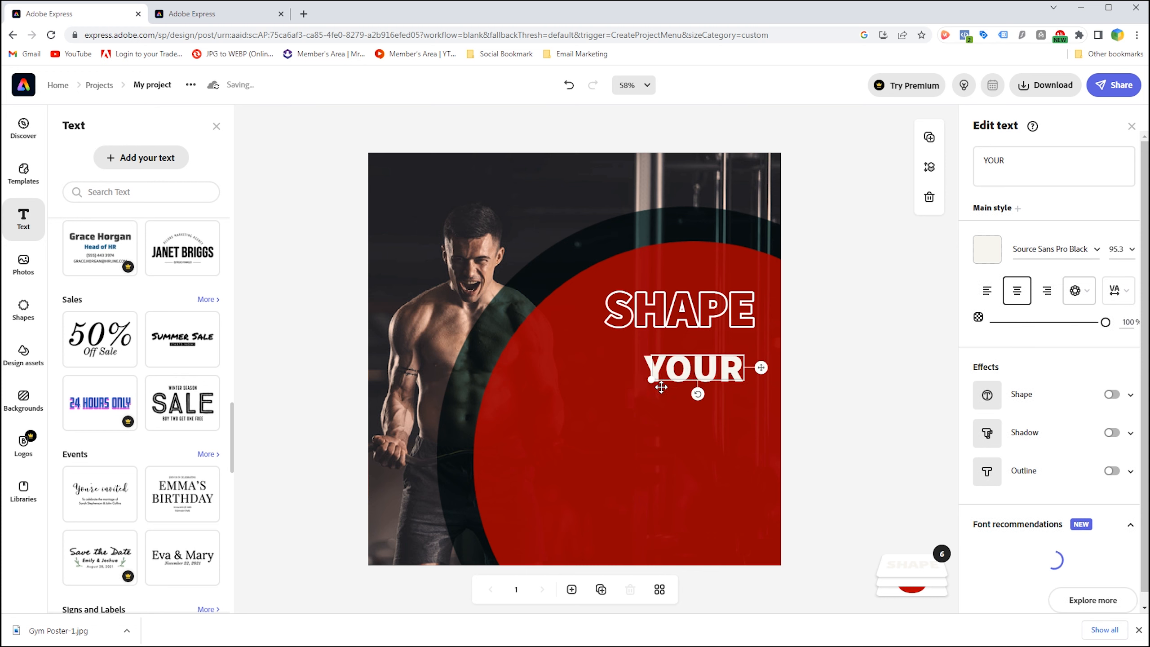
pyautogui.moveTo(650, 378); pyautogui.dragTo(697, 360)
pyautogui.click(684, 371)
pyautogui.click(680, 298)
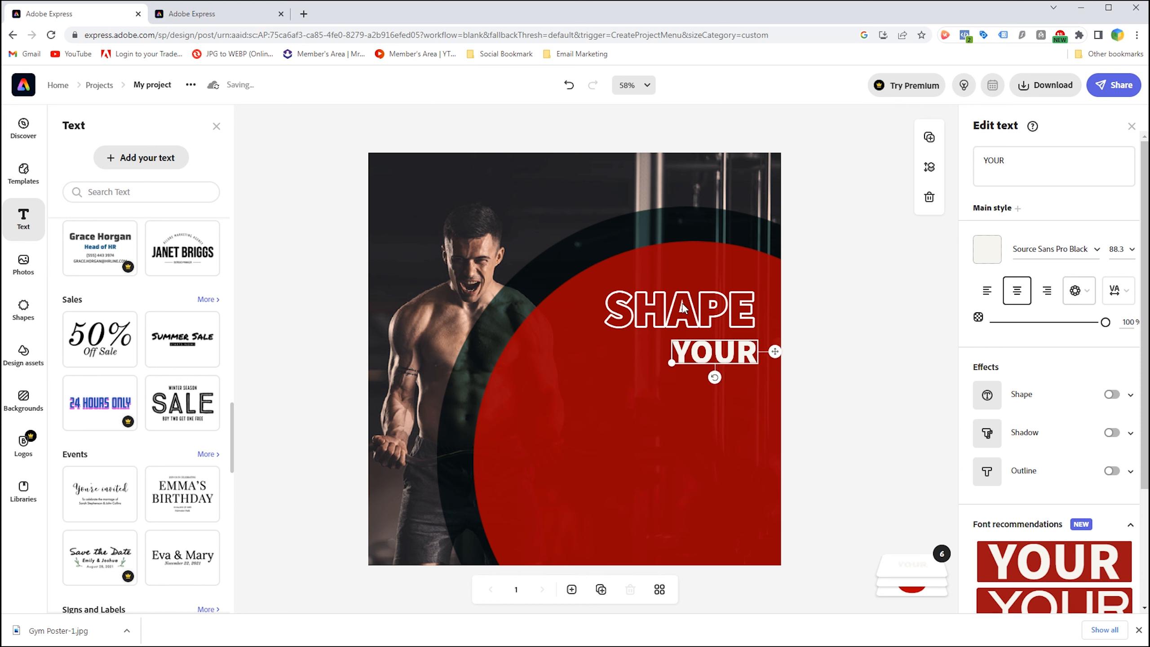
# Duplicate the outlined SHAPE text beneath YOUR and change the copy's wording to BODY
pyautogui.moveTo(685, 312); pyautogui.dragTo(680, 397)
pyautogui.click(1019, 163)
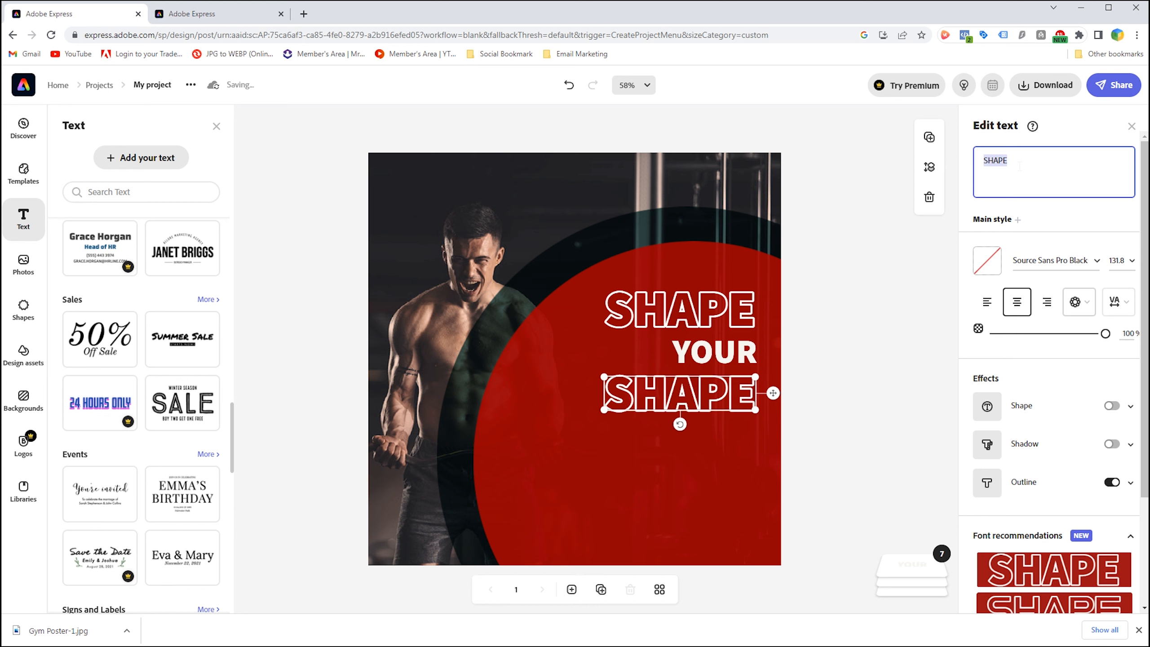
pyautogui.write('BODY')
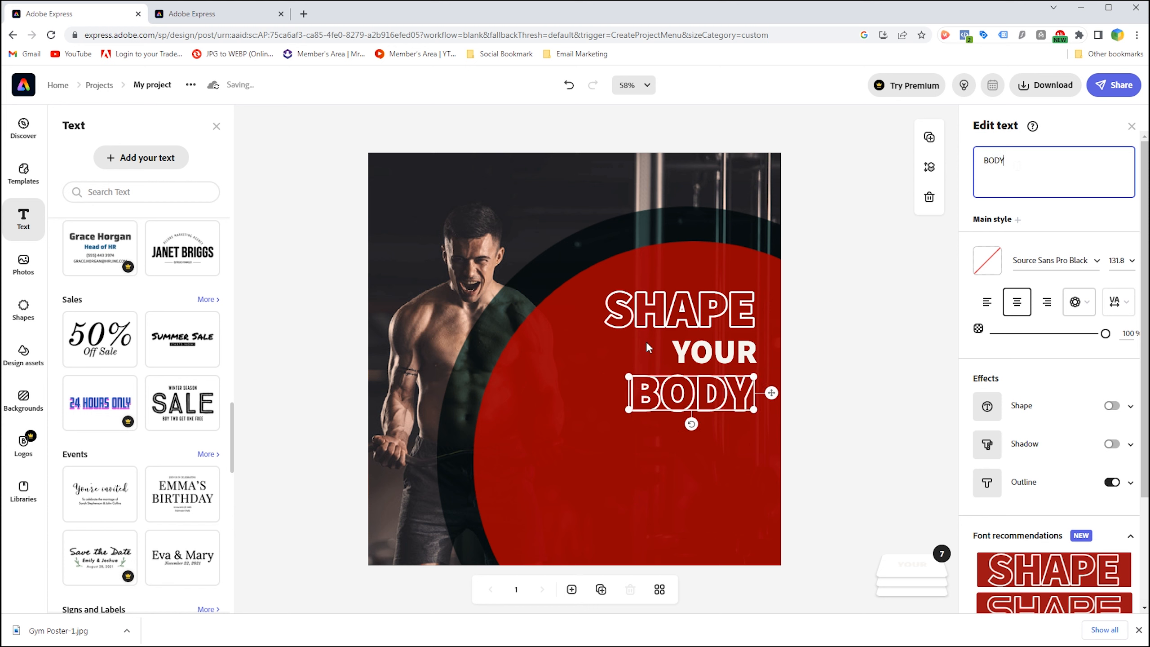
# Duplicate the solid YOUR text beneath BODY and change the copy's wording to WITH US
pyautogui.click(700, 353)
pyautogui.moveTo(701, 353); pyautogui.dragTo(699, 428)
pyautogui.click(1016, 164)
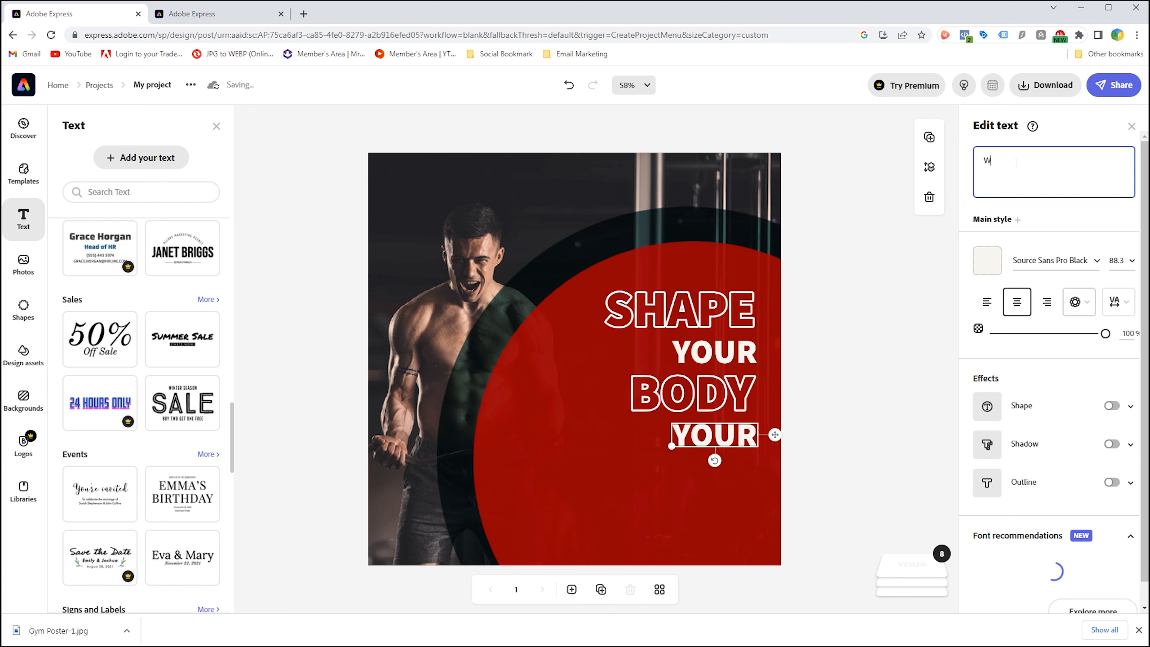
pyautogui.write('WITH US')
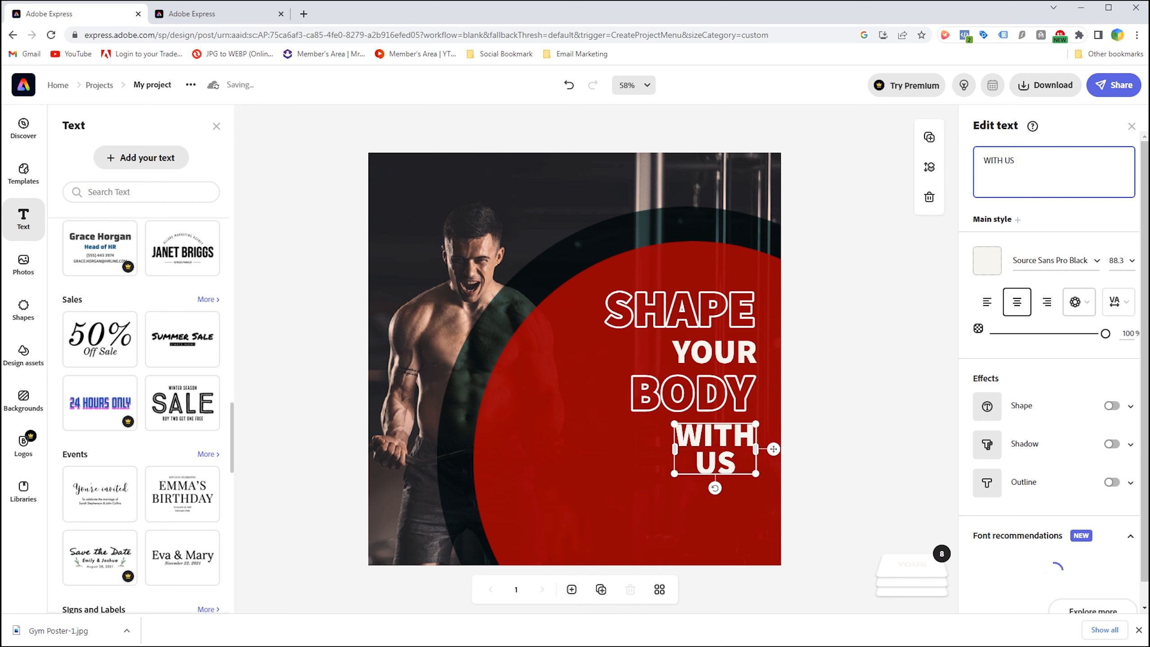
# Fit WITH US on one line at text size 60 and align it with the right edge of the words above
pyautogui.moveTo(674, 449); pyautogui.dragTo(629, 447)
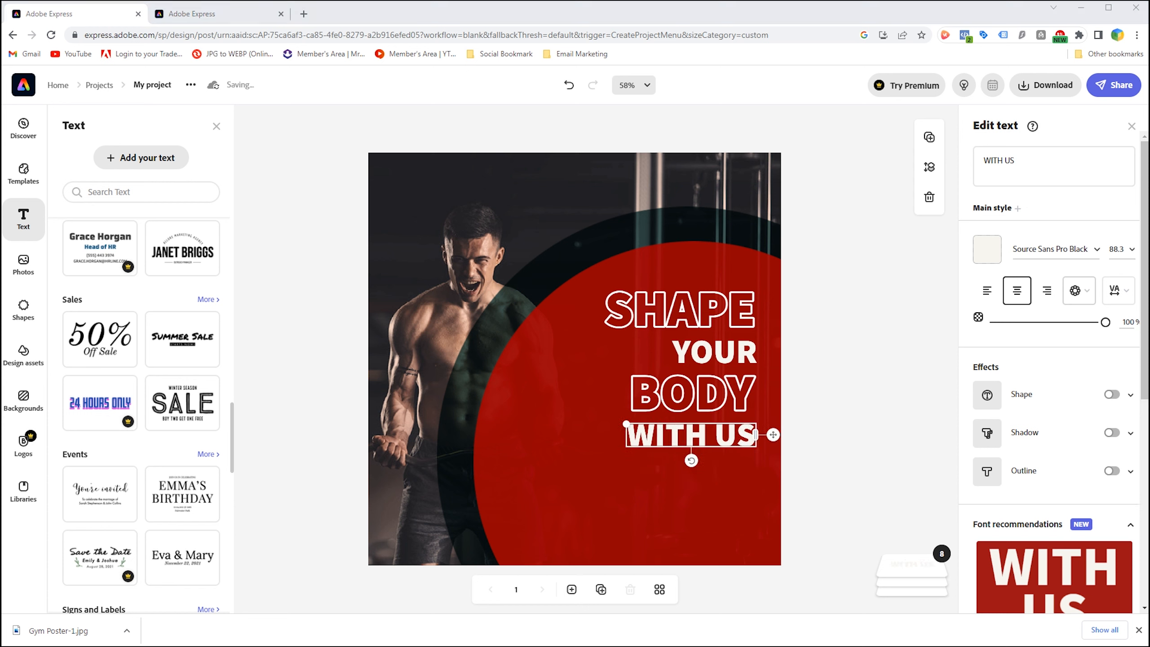
pyautogui.click(1117, 249)
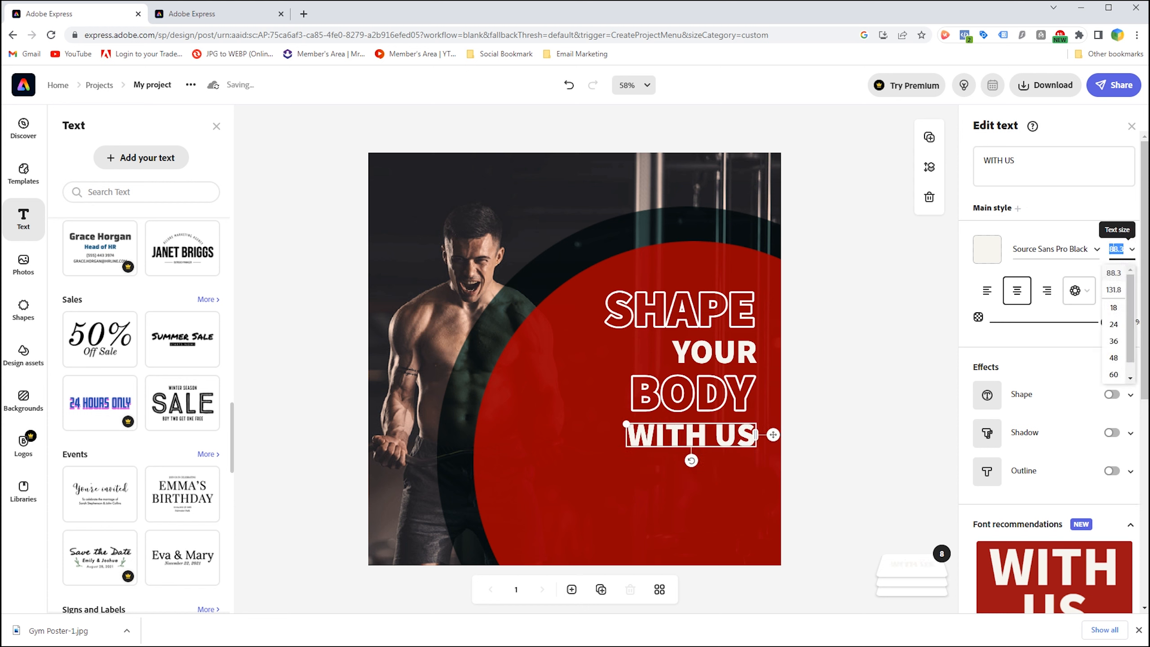
pyautogui.write('60')
pyautogui.press('Return')
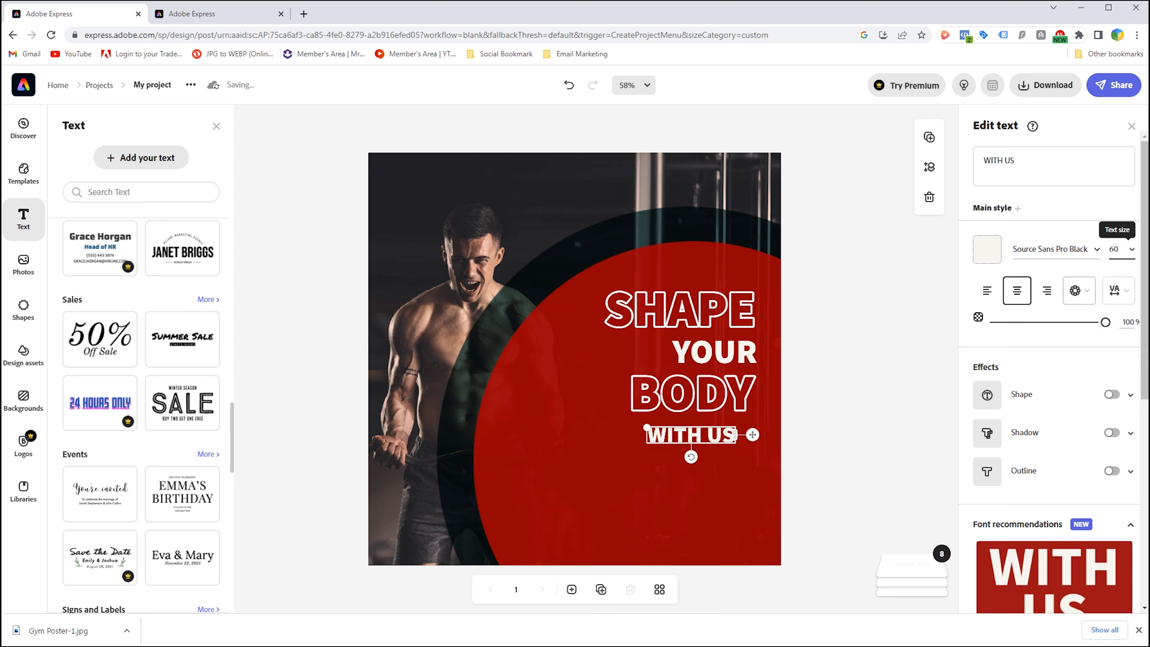
pyautogui.moveTo(715, 437); pyautogui.dragTo(726, 435)
# Set the text size of YOUR to 60
pyautogui.click(725, 349)
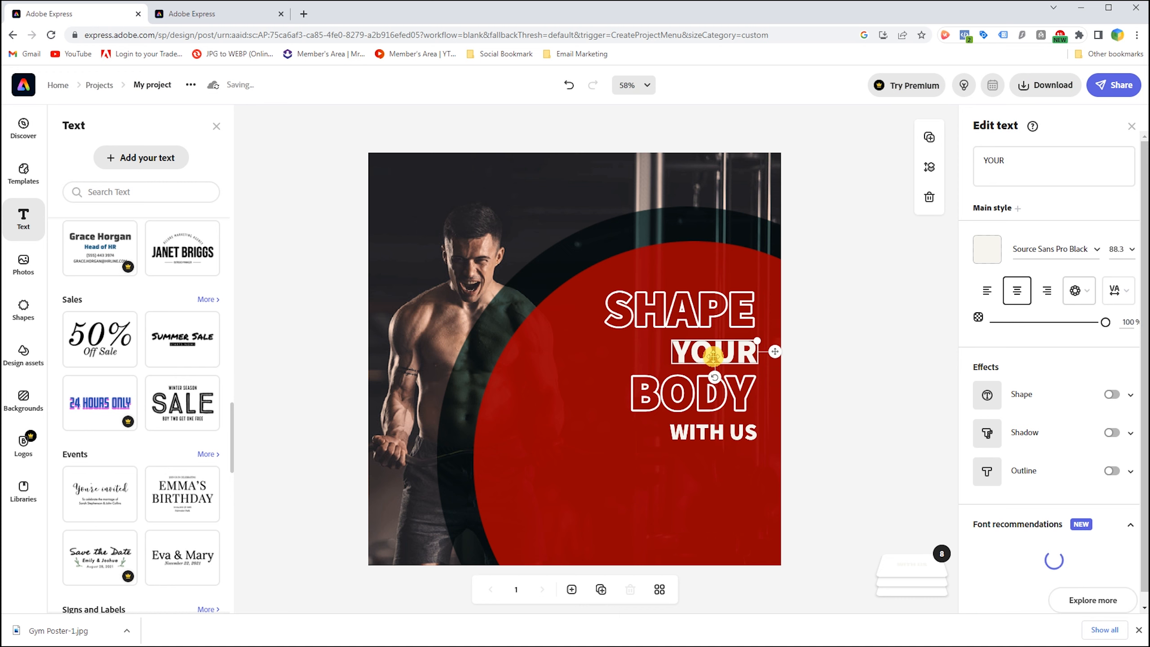
pyautogui.click(1127, 322)
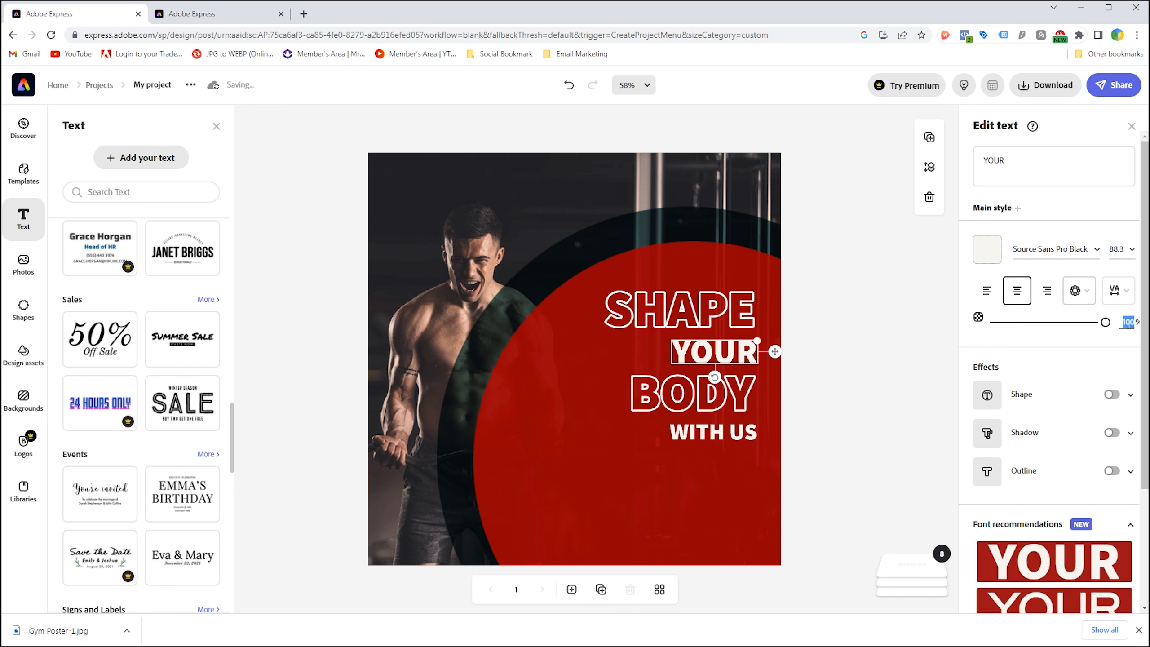
pyautogui.click(1116, 249)
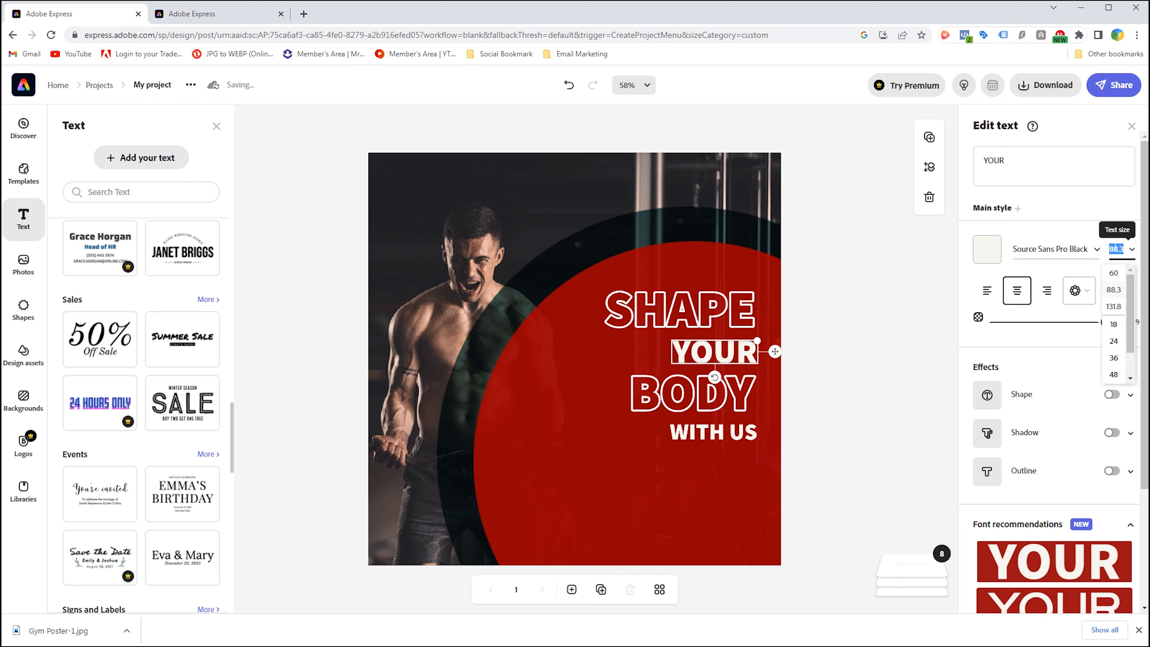
pyautogui.write('60')
pyautogui.press('Return')
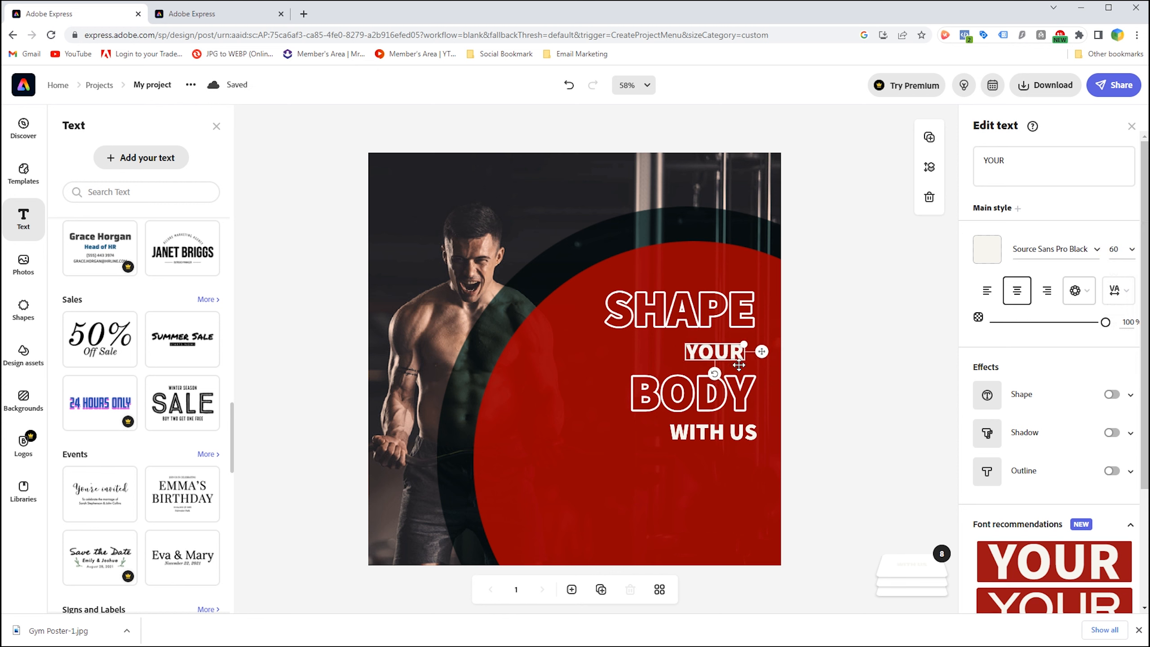
# Move YOUR between SHAPE and BODY so its right edge lines up with the other headline words, and nudge WITH US into line
pyautogui.moveTo(709, 351); pyautogui.dragTo(733, 350)
pyautogui.moveTo(726, 429); pyautogui.dragTo(727, 434)
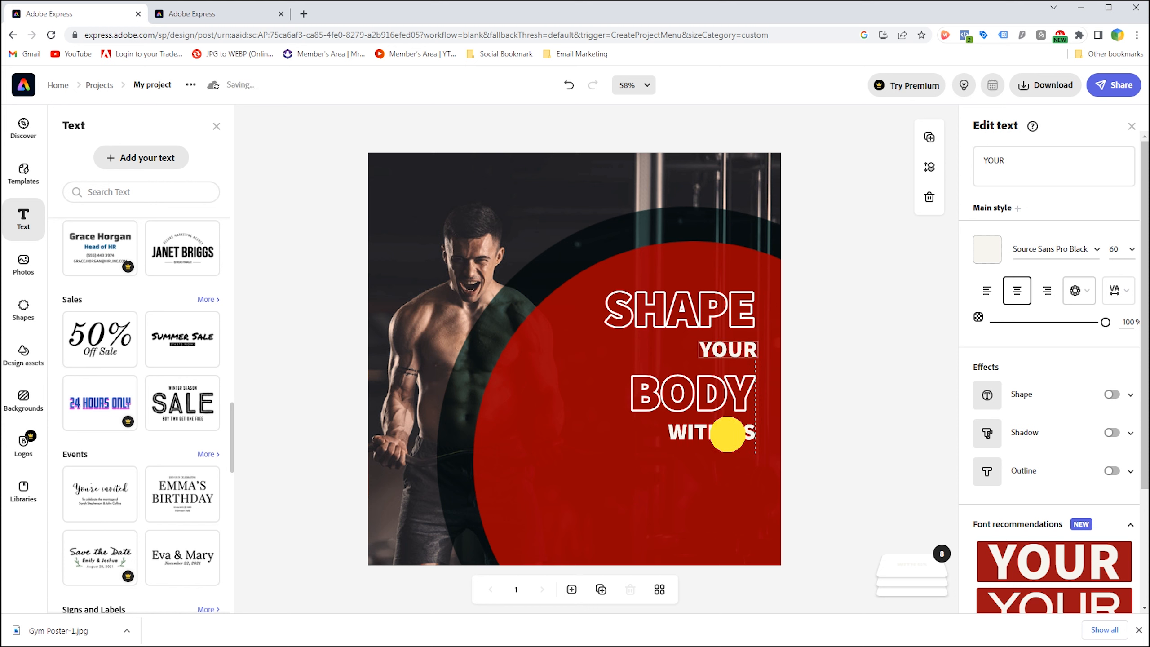
pyautogui.click(721, 354)
pyautogui.moveTo(721, 355); pyautogui.dragTo(721, 357)
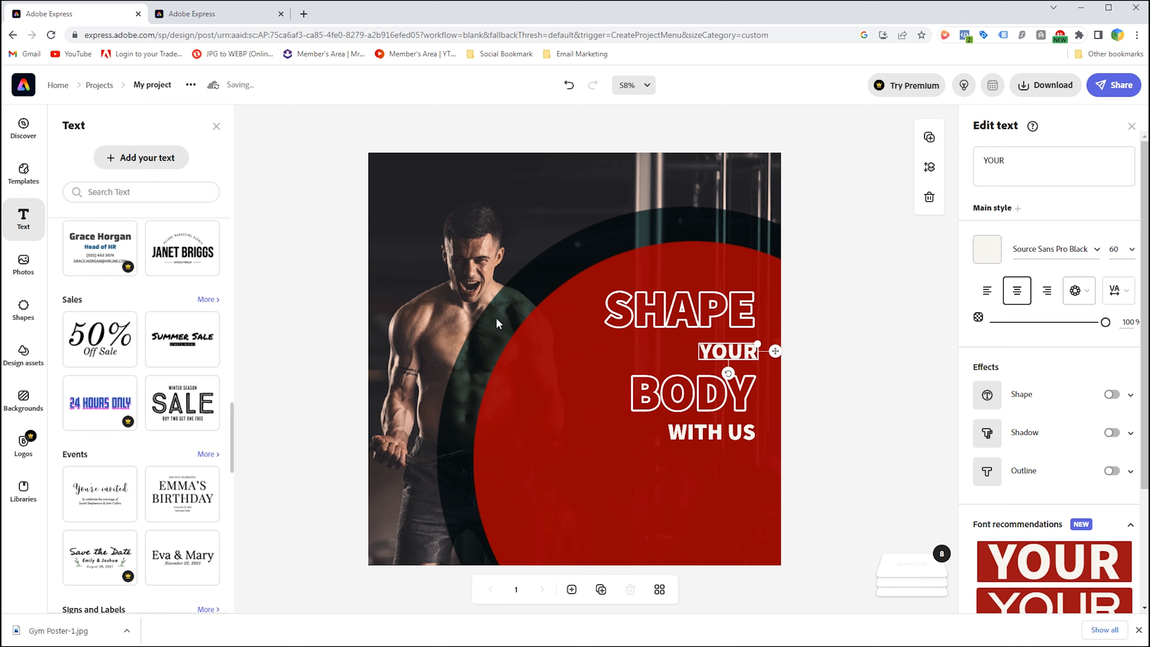
pyautogui.click(325, 164)
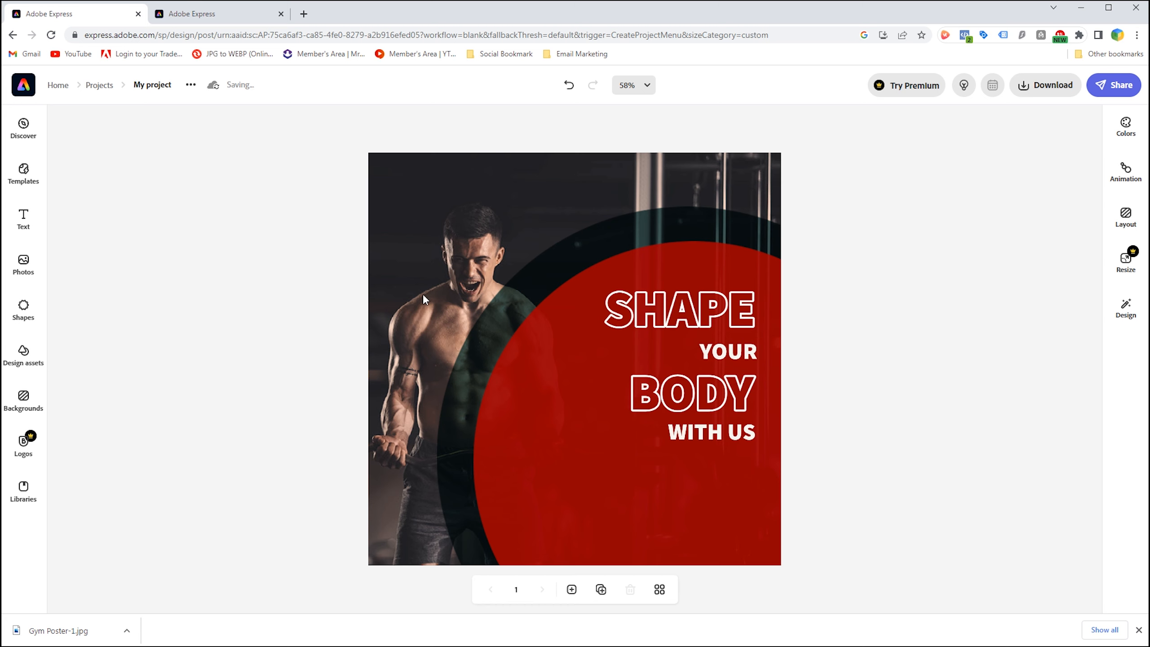
# Add a solid wide rounded rectangle from the basic rectangle shapes and place it low on the red circle
pyautogui.click(23, 310)
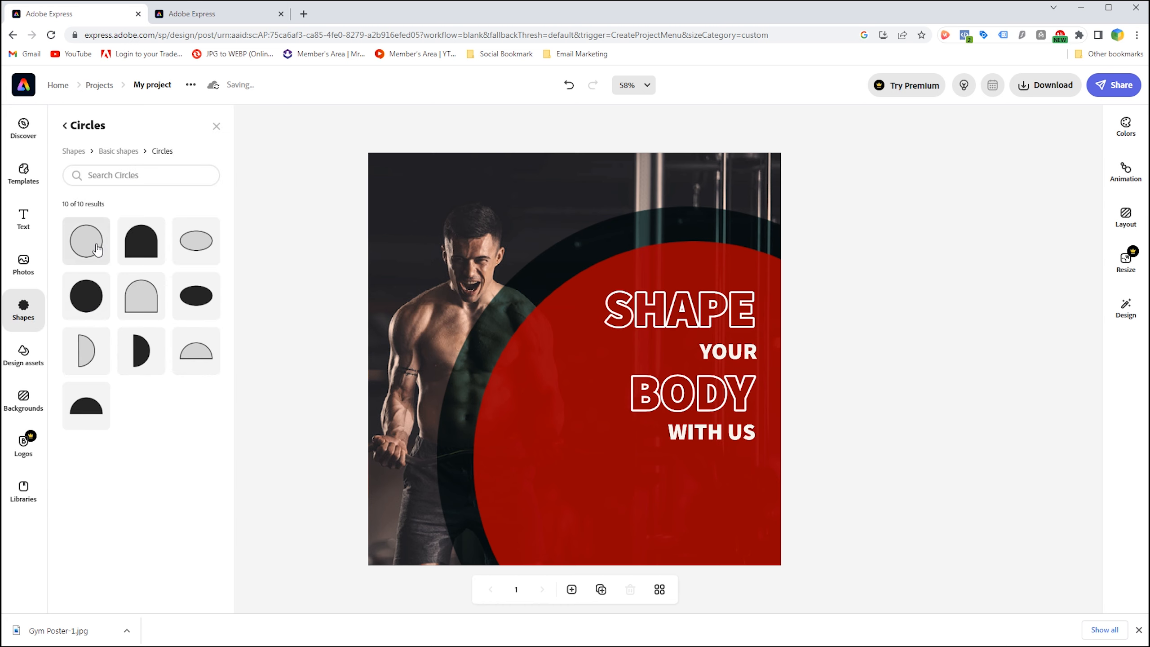
pyautogui.click(77, 154)
pyautogui.click(209, 195)
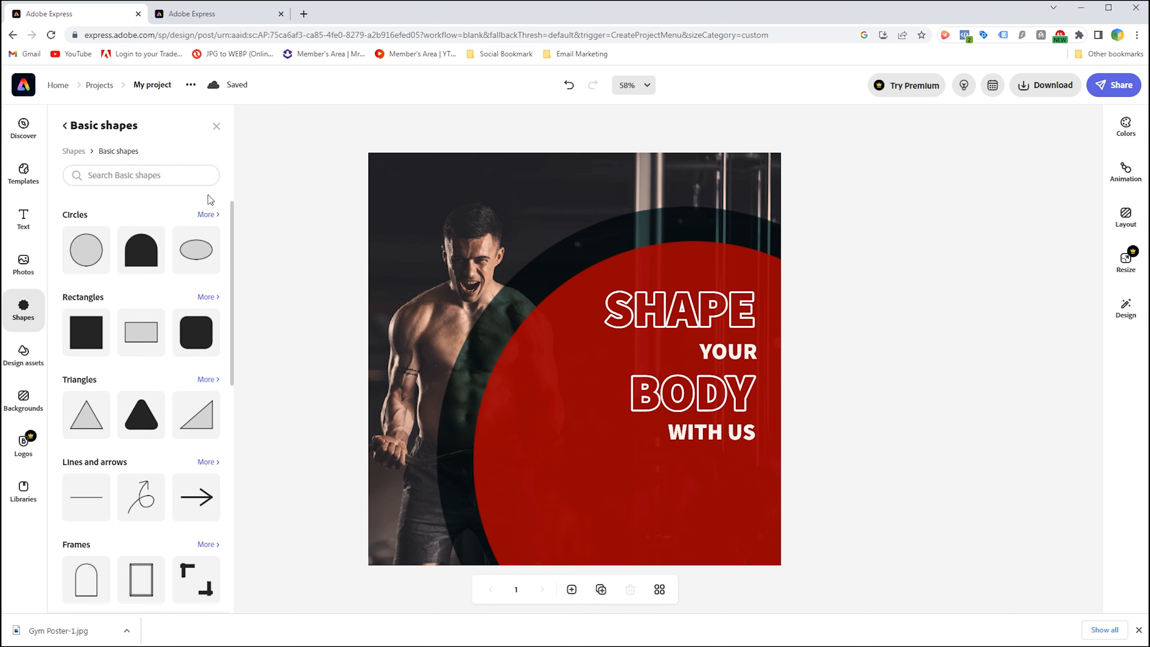
pyautogui.click(208, 297)
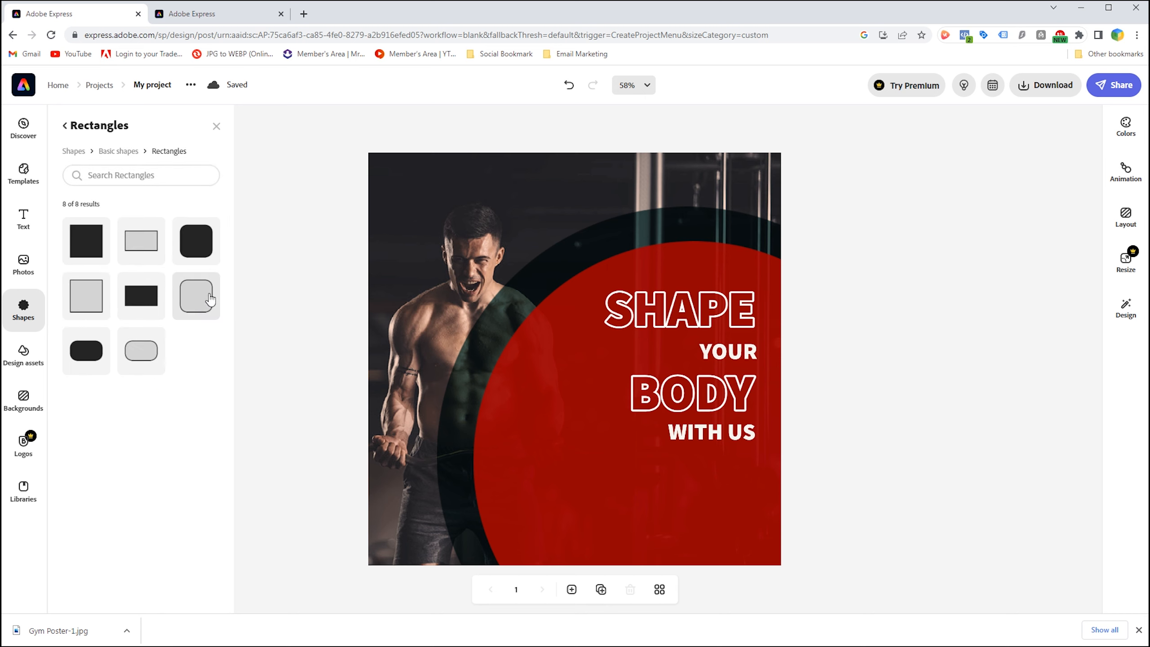
pyautogui.click(85, 349)
pyautogui.moveTo(646, 220); pyautogui.dragTo(563, 483)
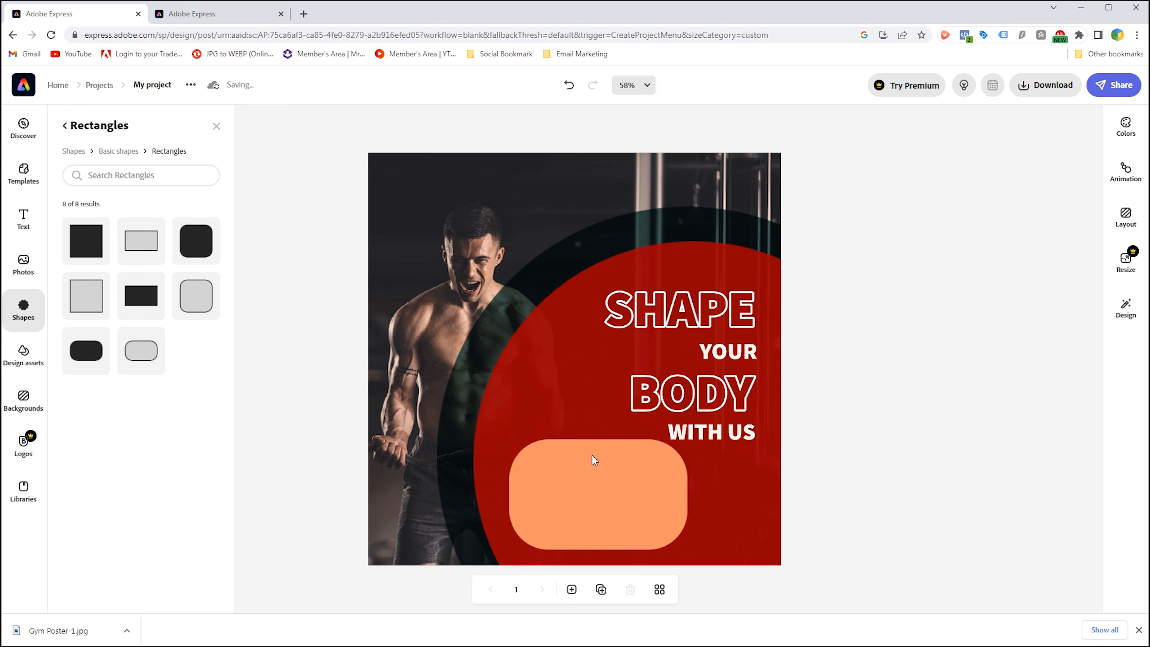
# Shrink the rounded rectangle to a slim button shape right-aligned beneath WITH US, and replace its fill with a border
pyautogui.click(636, 516)
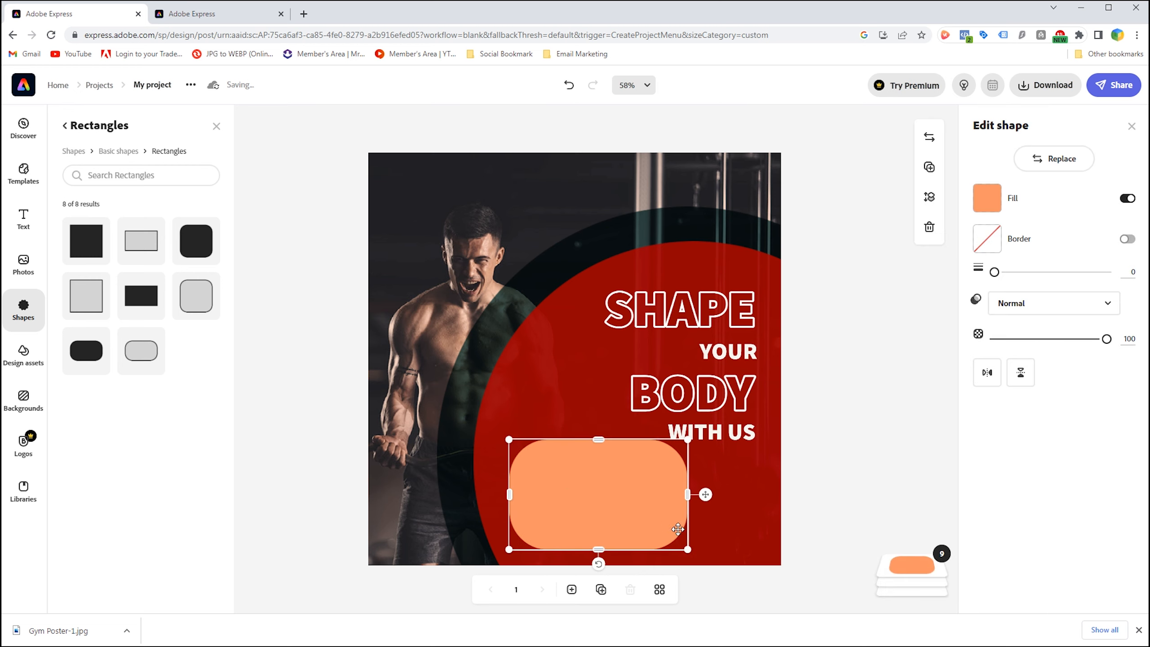
pyautogui.moveTo(687, 549); pyautogui.dragTo(579, 483)
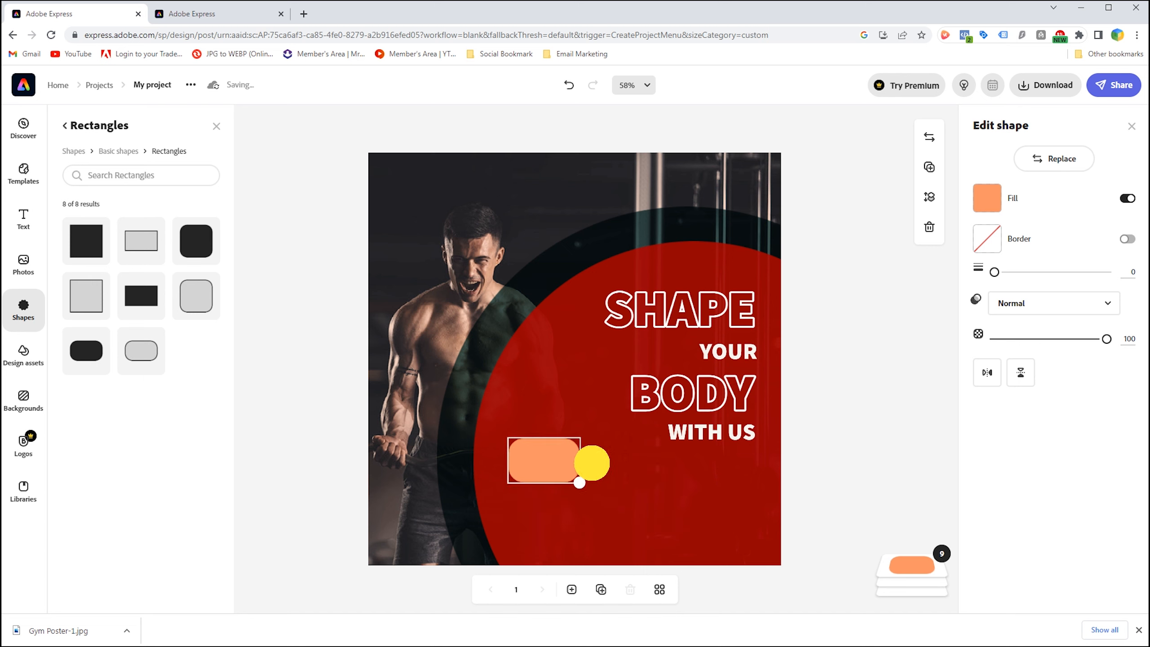
pyautogui.moveTo(542, 439); pyautogui.dragTo(567, 475)
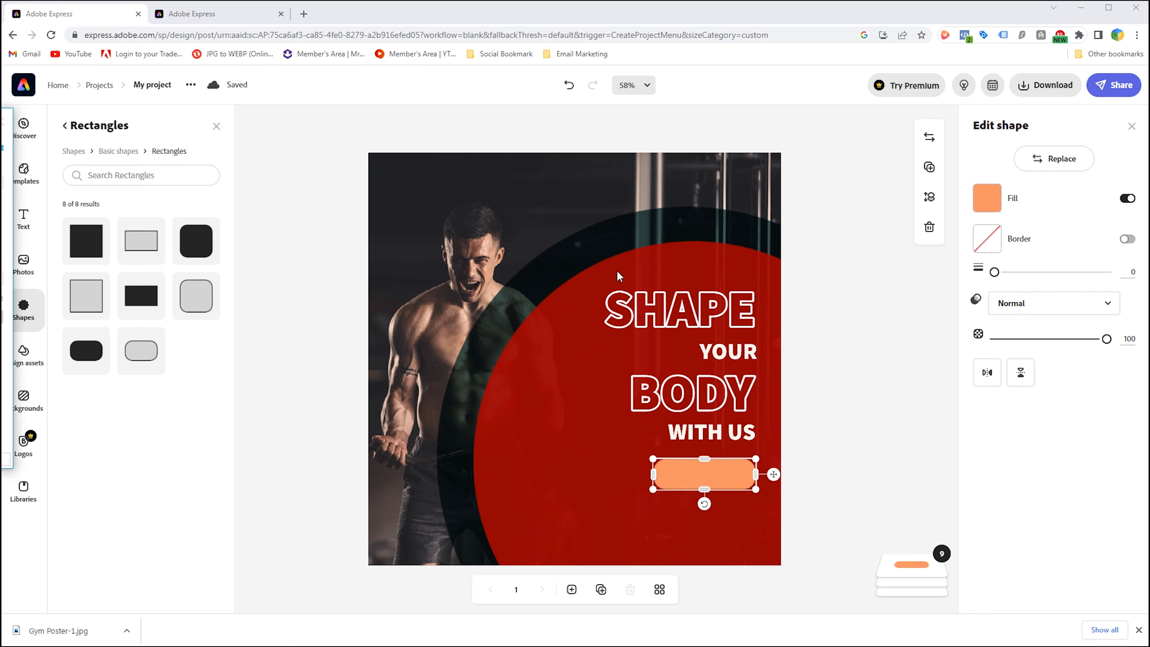
pyautogui.click(1127, 239)
pyautogui.click(1127, 199)
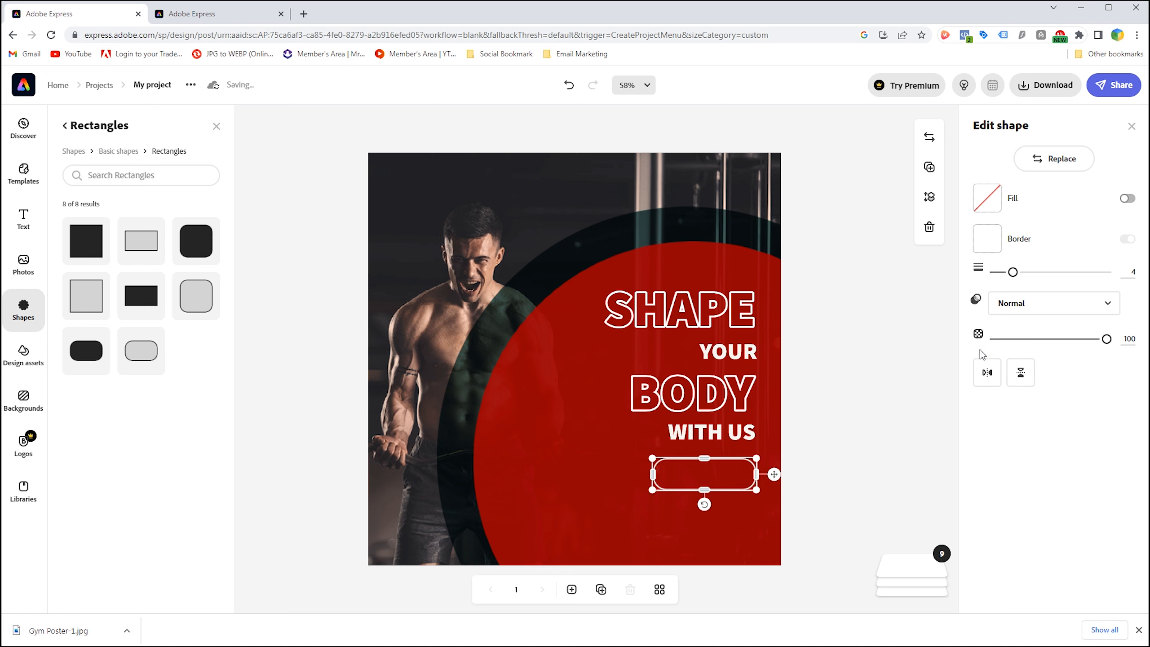
# Duplicate the WITH US text to the lower area of the red circle and change the copy's wording to JOIN NOW
pyautogui.click(679, 428)
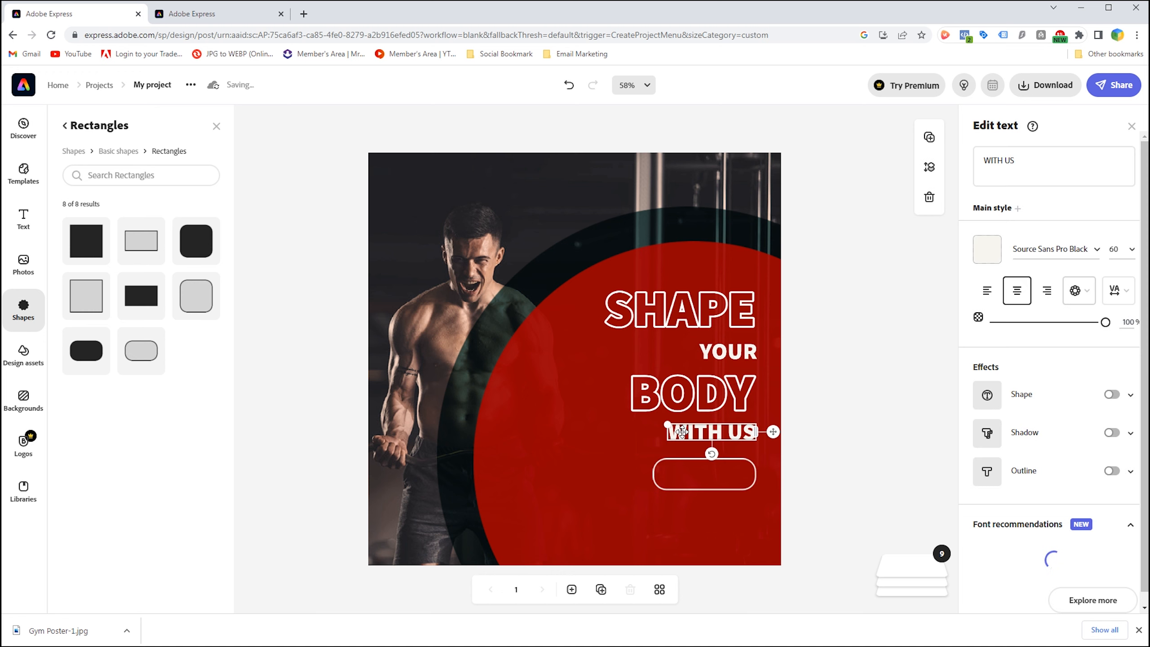
pyautogui.moveTo(679, 432); pyautogui.dragTo(571, 497)
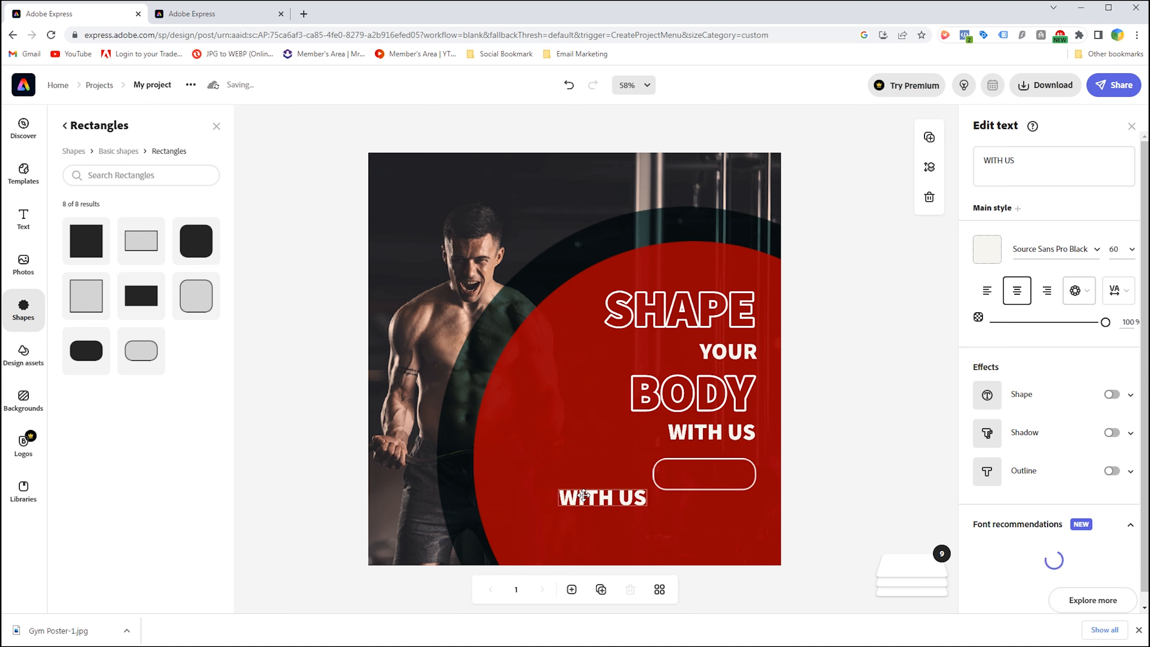
pyautogui.doubleClick(1016, 163)
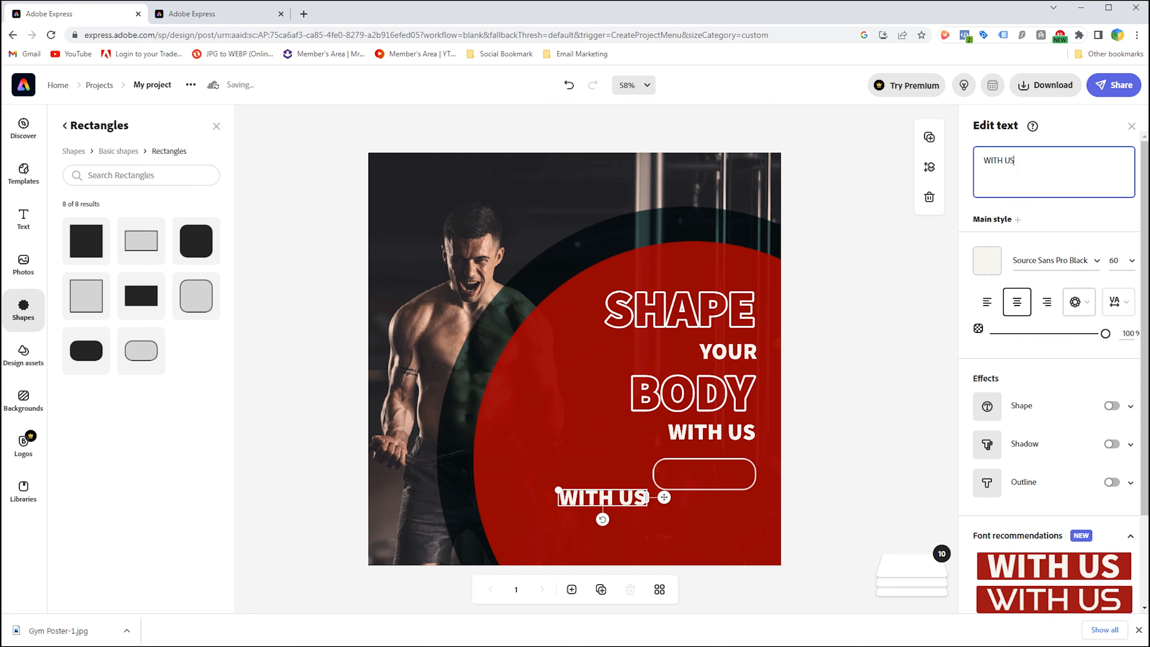
pyautogui.tripleClick(1015, 165)
pyautogui.write('J')
pyautogui.press('BackSpace')
pyautogui.write('JOIN NOW')
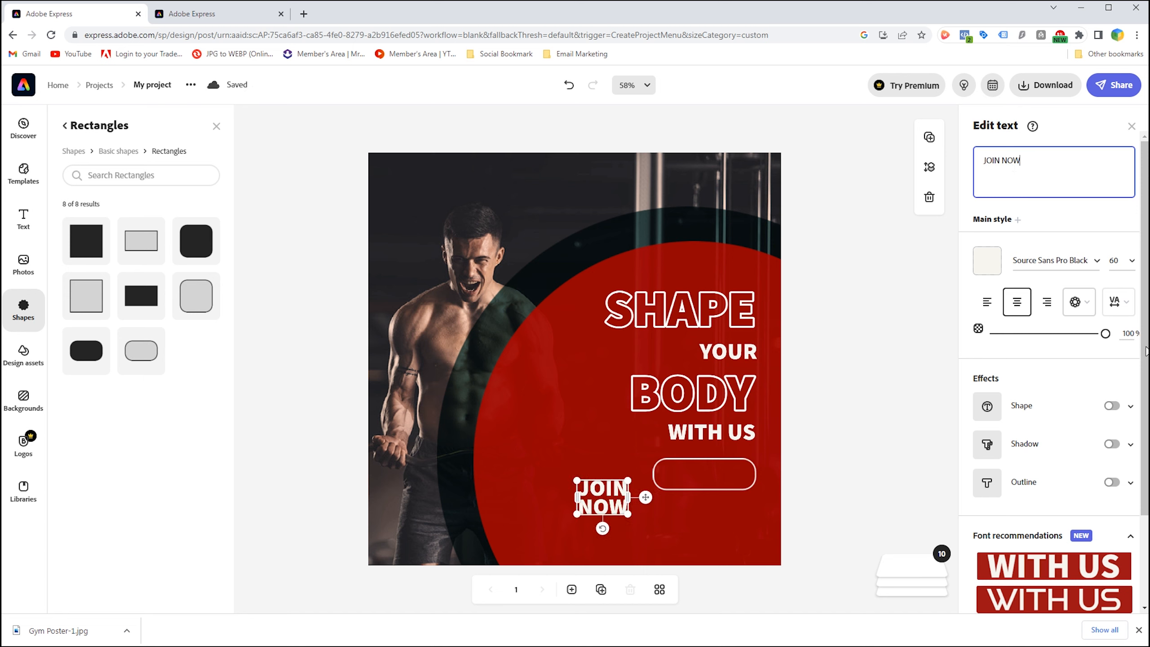
# Fit JOIN NOW on one line at text size 40 and centre it inside the outlined rounded rectangle
pyautogui.moveTo(629, 497)
pyautogui.mouseDown()
pyautogui.moveTo(682, 496)
pyautogui.moveTo(525, 498)
pyautogui.moveTo(613, 498)
pyautogui.mouseUp()
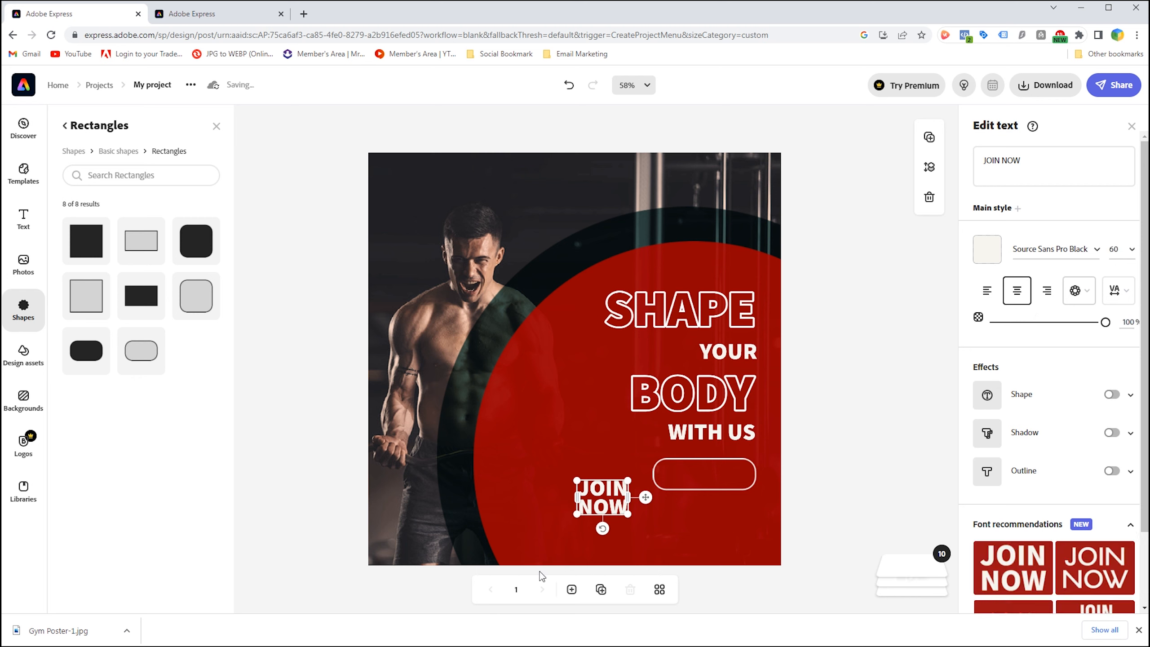
pyautogui.moveTo(628, 497); pyautogui.dragTo(689, 490)
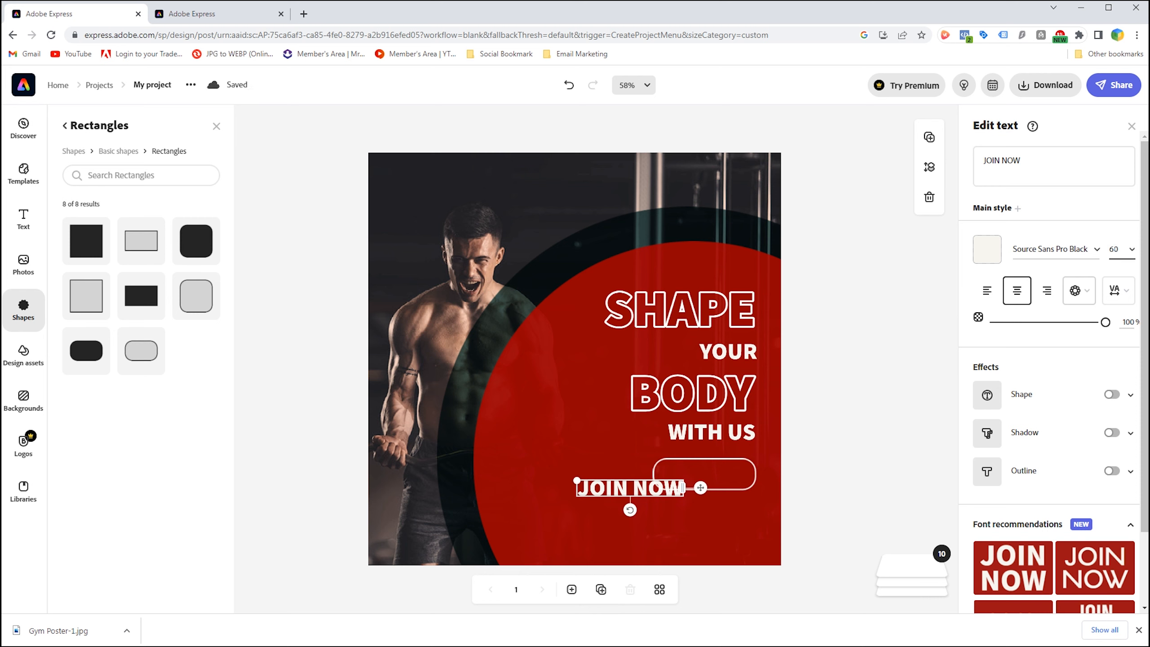
pyautogui.click(1106, 243)
pyautogui.write('40')
pyautogui.press('Return')
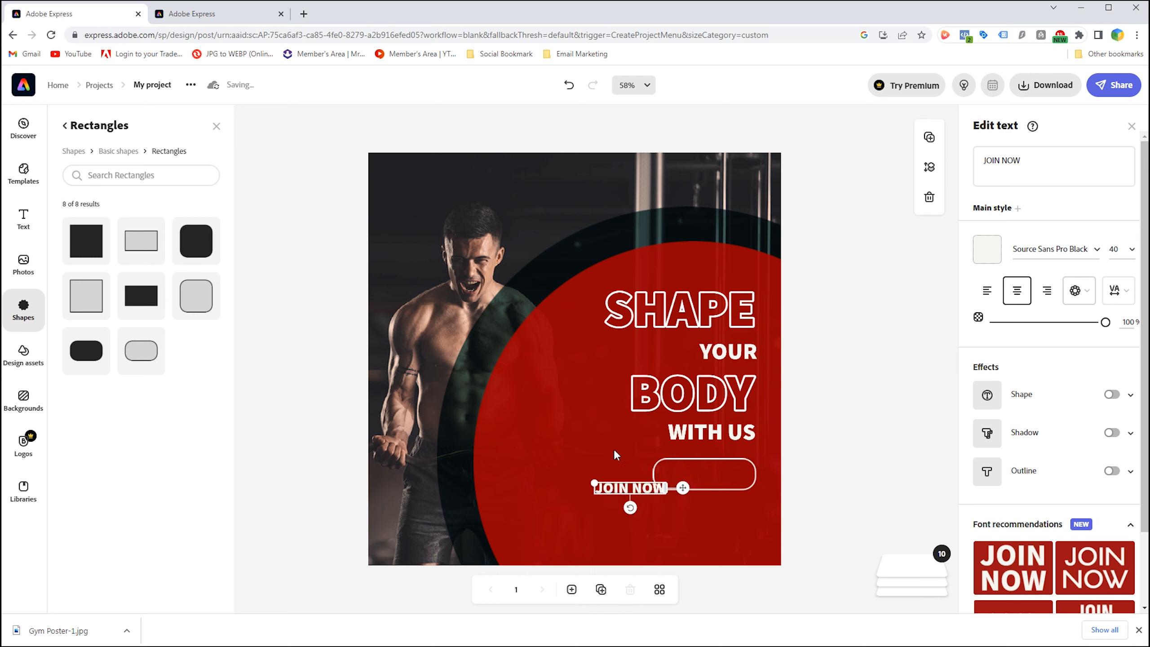
pyautogui.moveTo(617, 485); pyautogui.dragTo(692, 471)
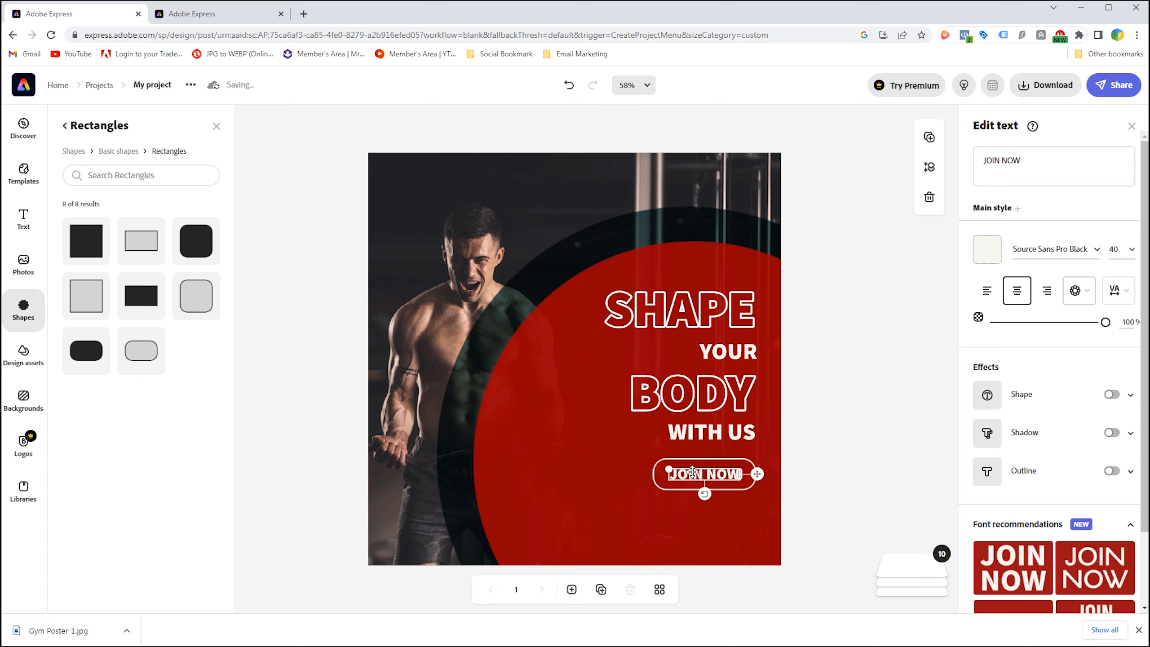
pyautogui.click(290, 335)
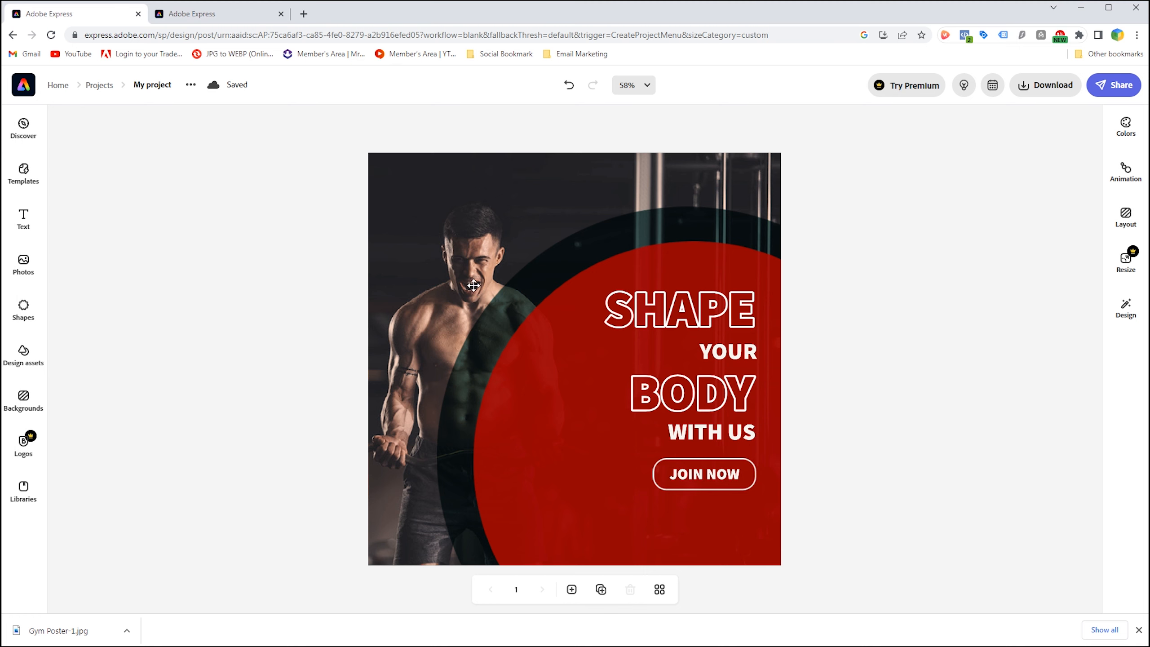
# Paste the circular Facebook icon into the design and shrink it to a small icon beside the JOIN NOW button
pyautogui.click(478, 307)
pyautogui.hotkey('ctrl', 'v')
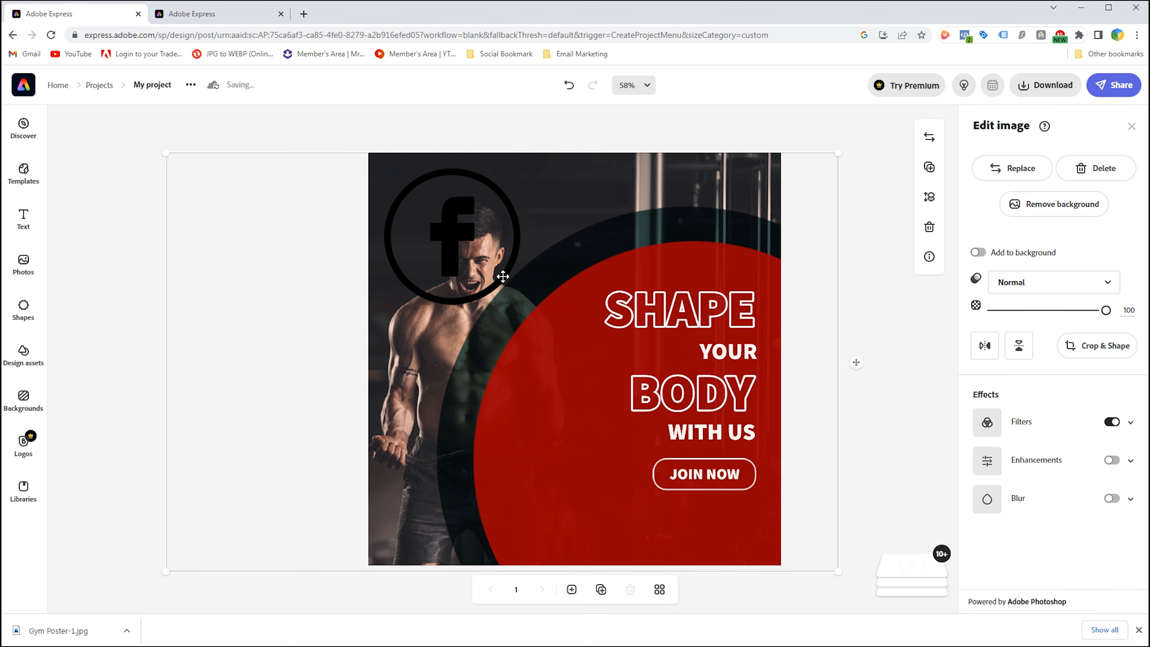
pyautogui.moveTo(521, 301); pyautogui.dragTo(586, 475)
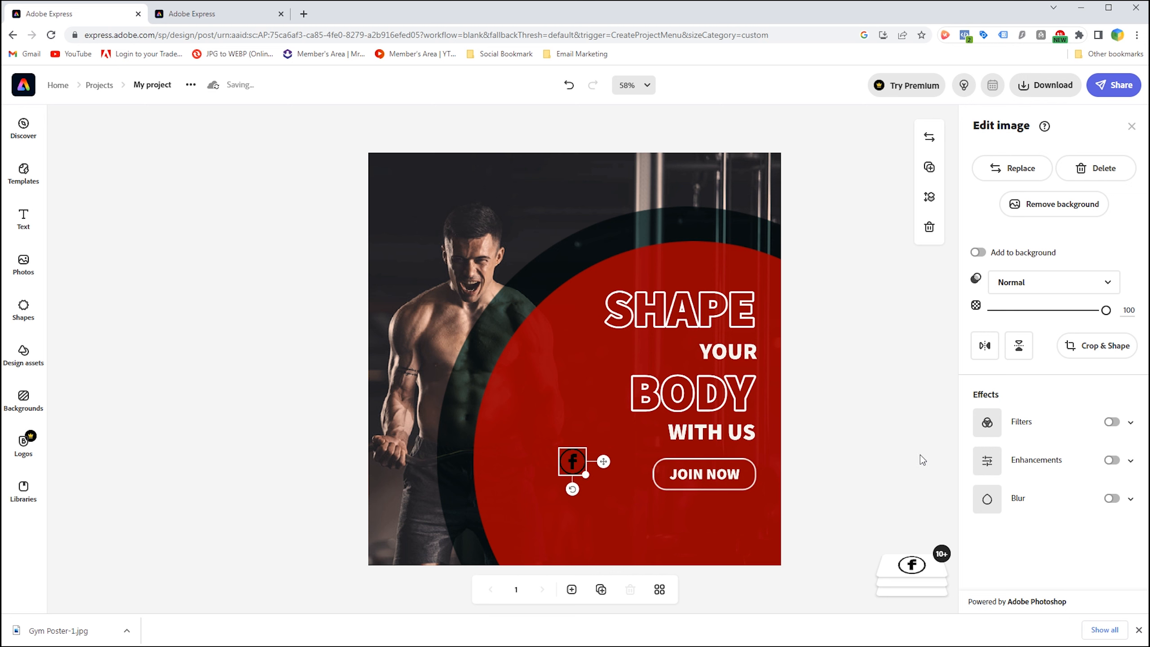
# Recolour the Facebook icon with a Duotone filter using #FFFFFF as the shadows color, and move it beneath the JOIN NOW button
pyautogui.click(1111, 422)
pyautogui.click(993, 479)
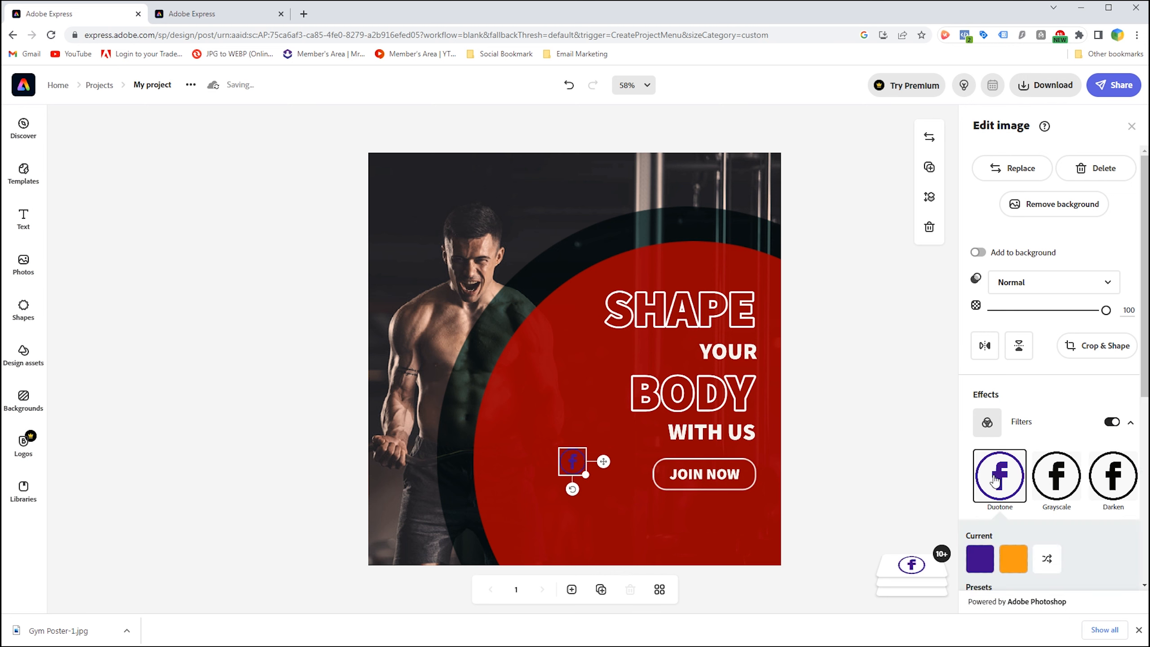
pyautogui.scroll(-4, 1018, 471)
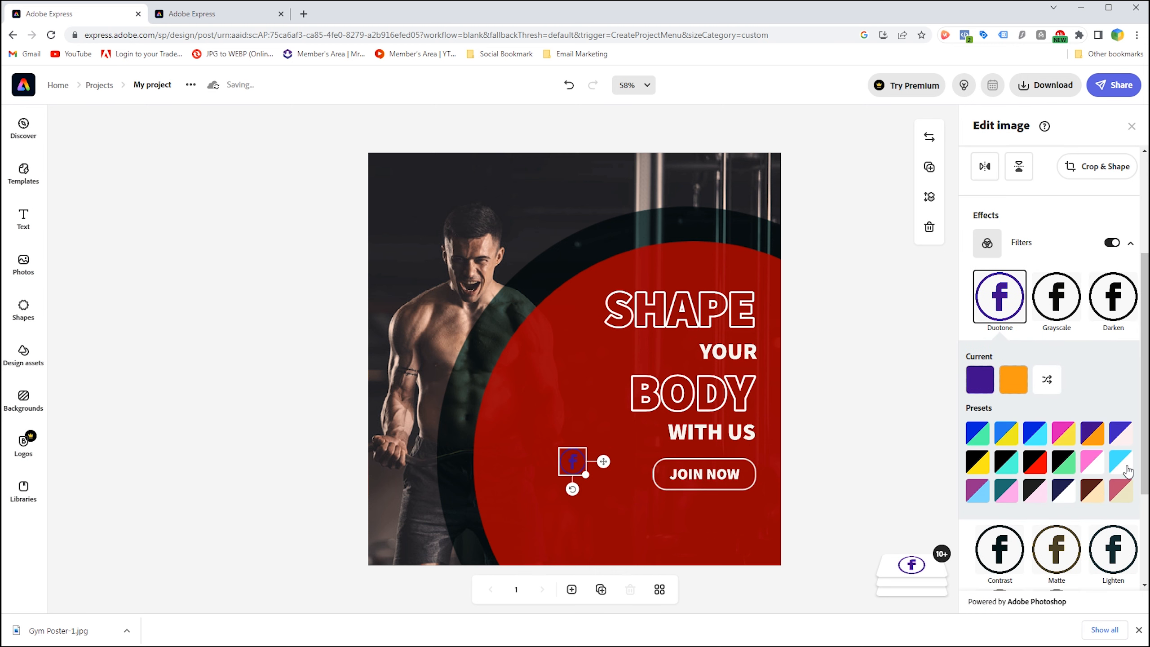
pyautogui.click(1125, 467)
pyautogui.click(979, 379)
pyautogui.click(835, 359)
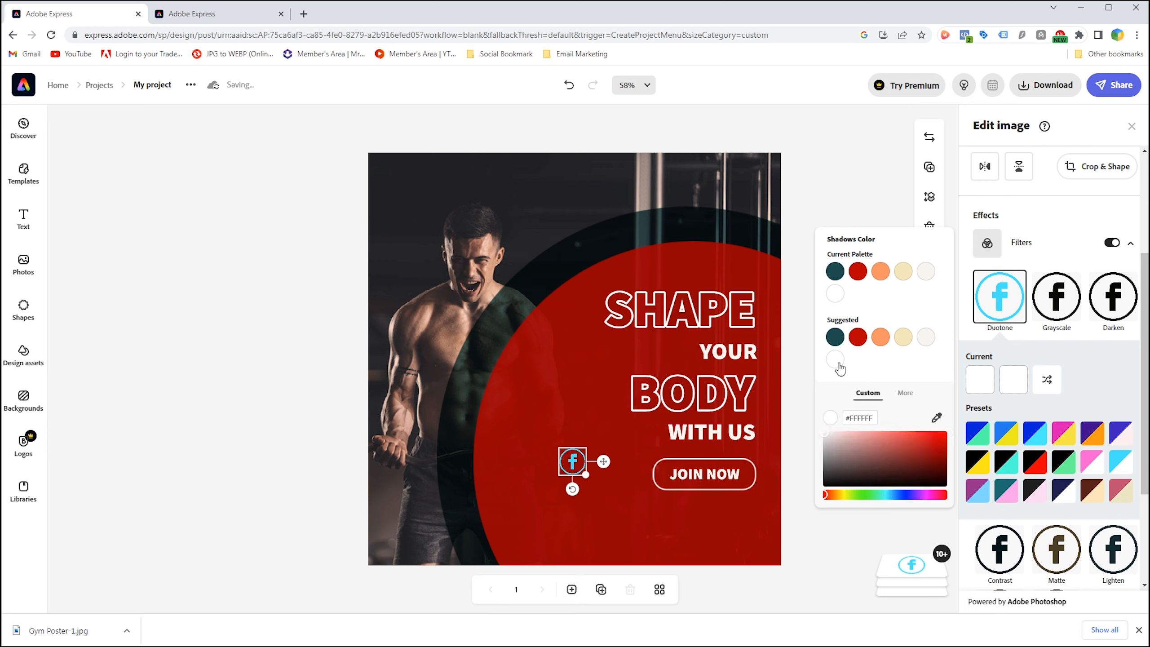
pyautogui.moveTo(566, 455); pyautogui.dragTo(684, 517)
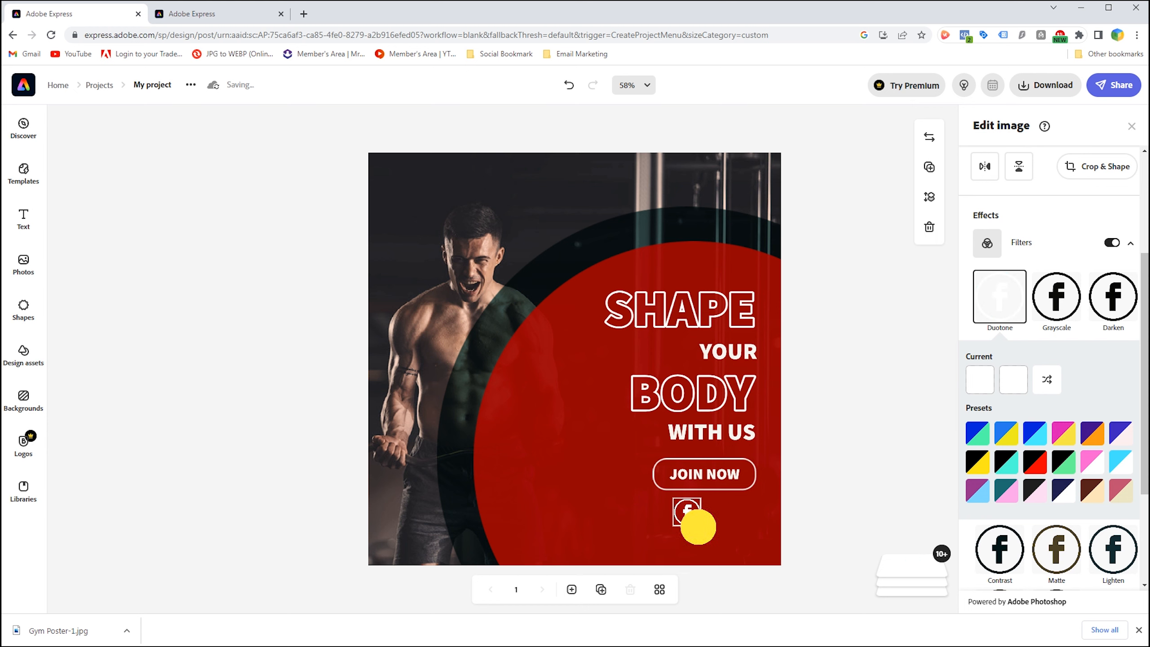
pyautogui.click(697, 523)
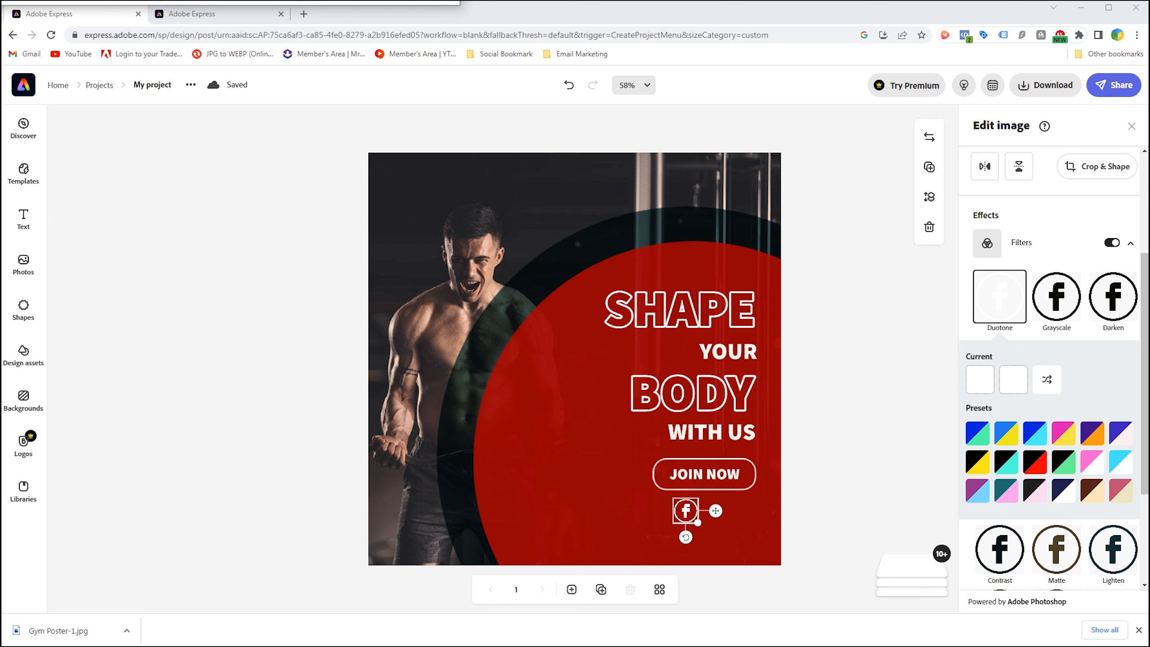
# Paste the circular Instagram icon into the design, shrink it to the Facebook icon's size and place it just beside that icon
pyautogui.click(437, 278)
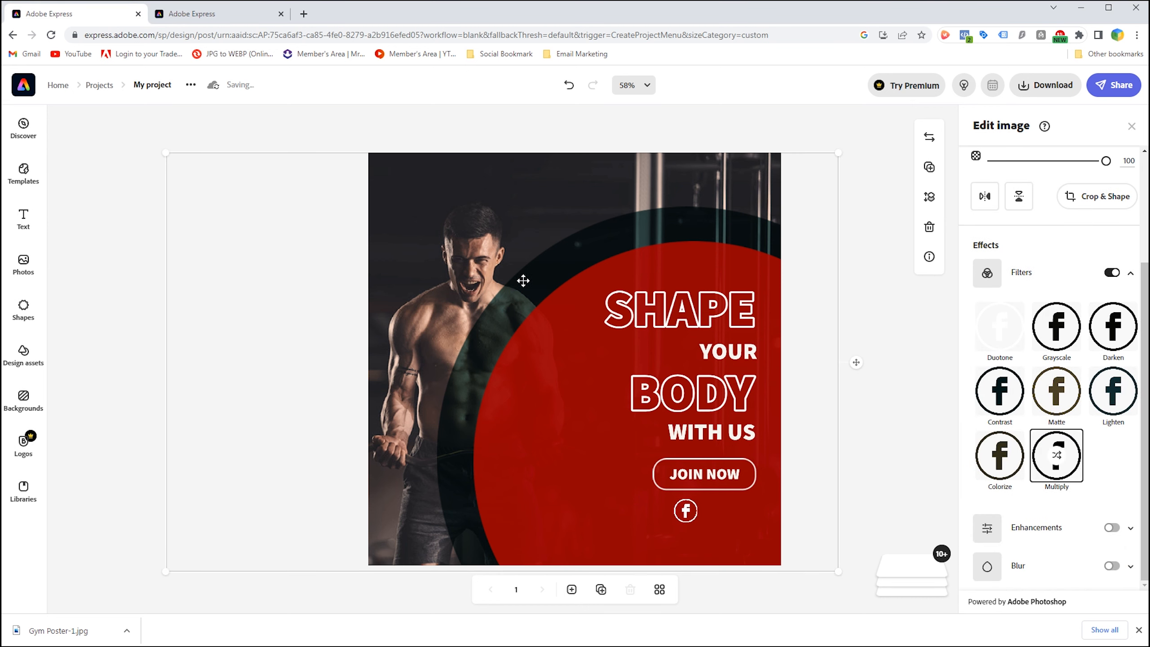
pyautogui.click(491, 263)
pyautogui.moveTo(520, 305); pyautogui.dragTo(727, 516)
pyautogui.click(743, 526)
# Recolour the Instagram icon with a Duotone filter using #FFFFFF as the shadows color
pyautogui.click(1111, 422)
pyautogui.click(990, 475)
pyautogui.scroll(-4, 998, 495)
pyautogui.click(979, 379)
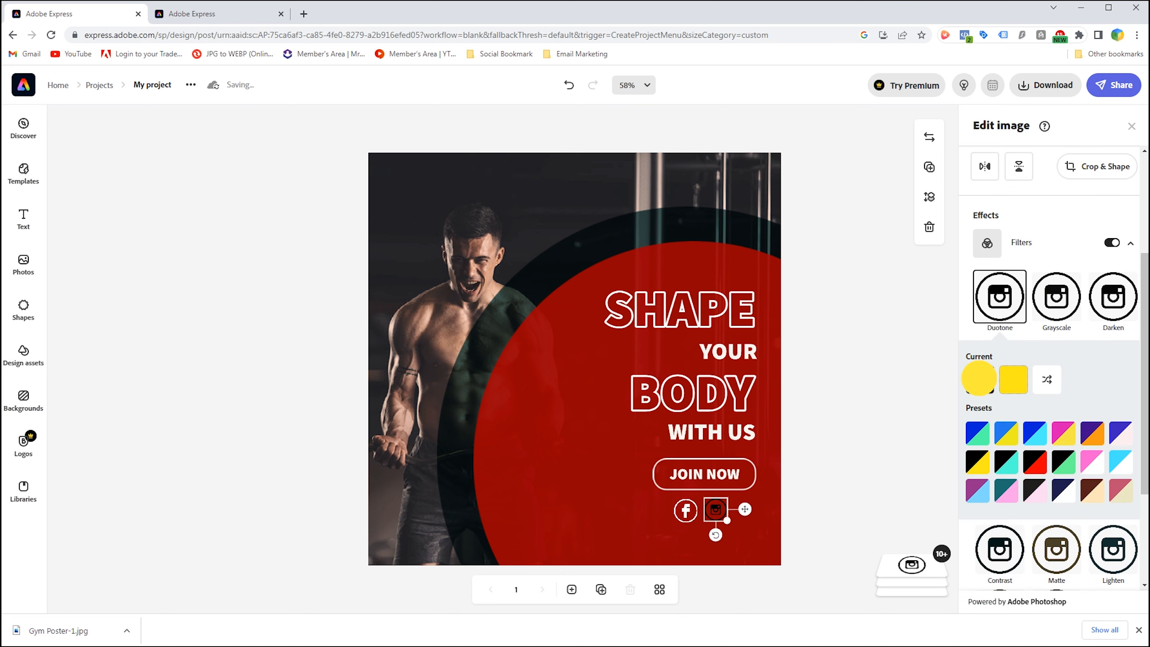
pyautogui.click(835, 360)
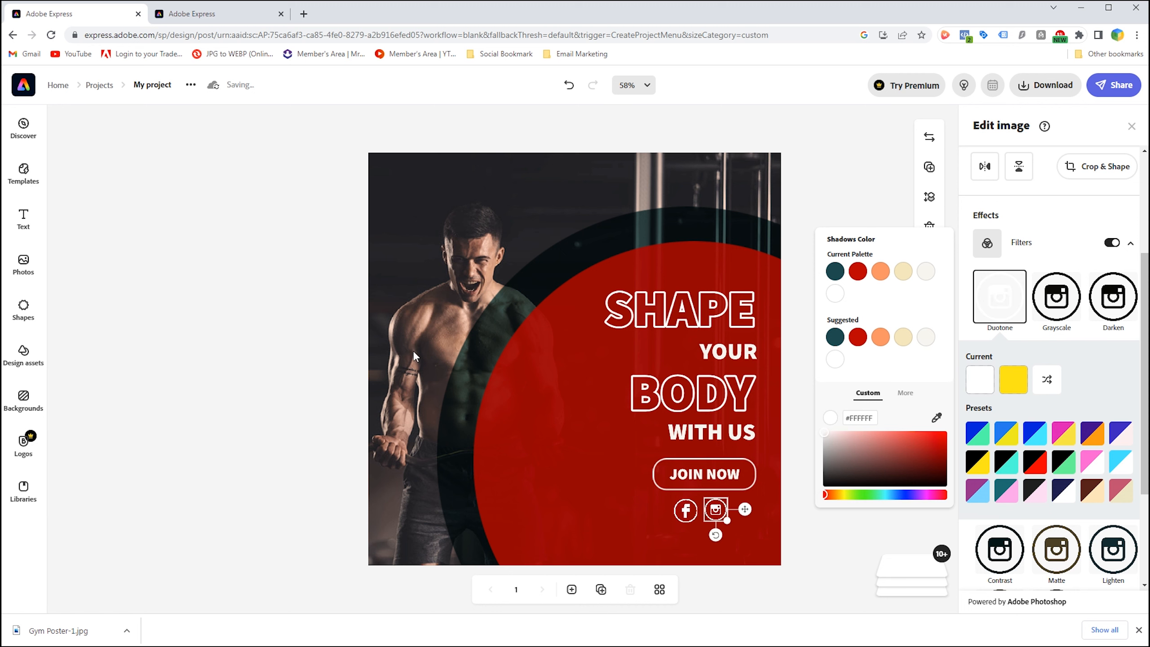
pyautogui.click(293, 282)
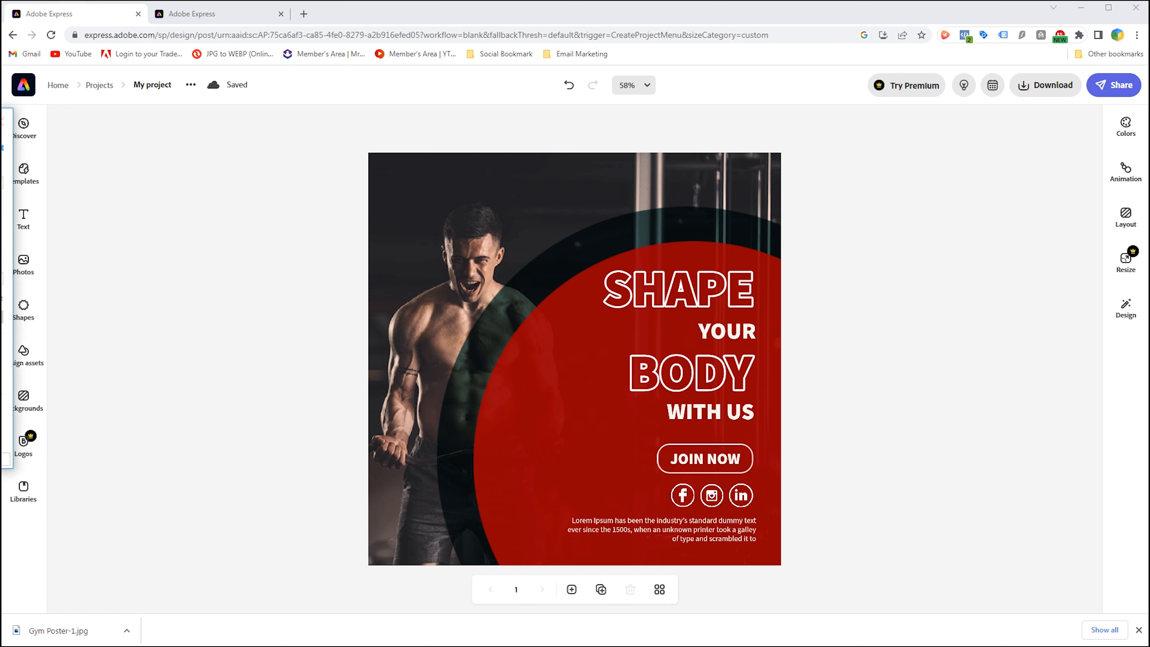
# Add a basic circle shape, shrink it to a small circle and place it in the poster's top-left corner
pyautogui.click(23, 308)
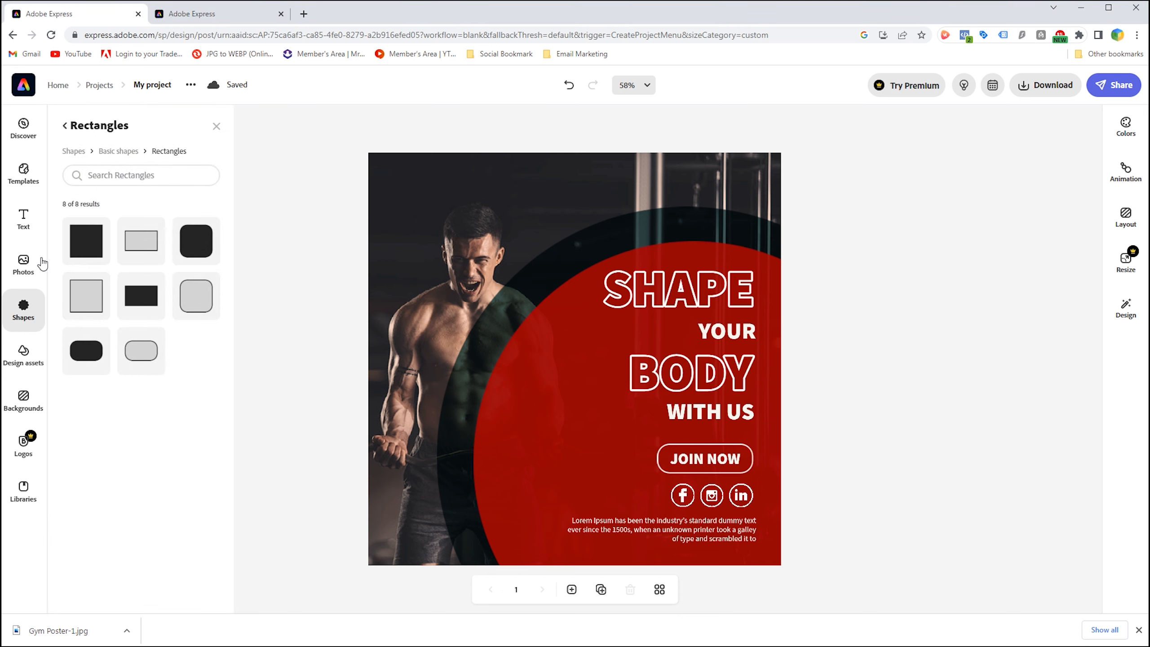
pyautogui.click(74, 151)
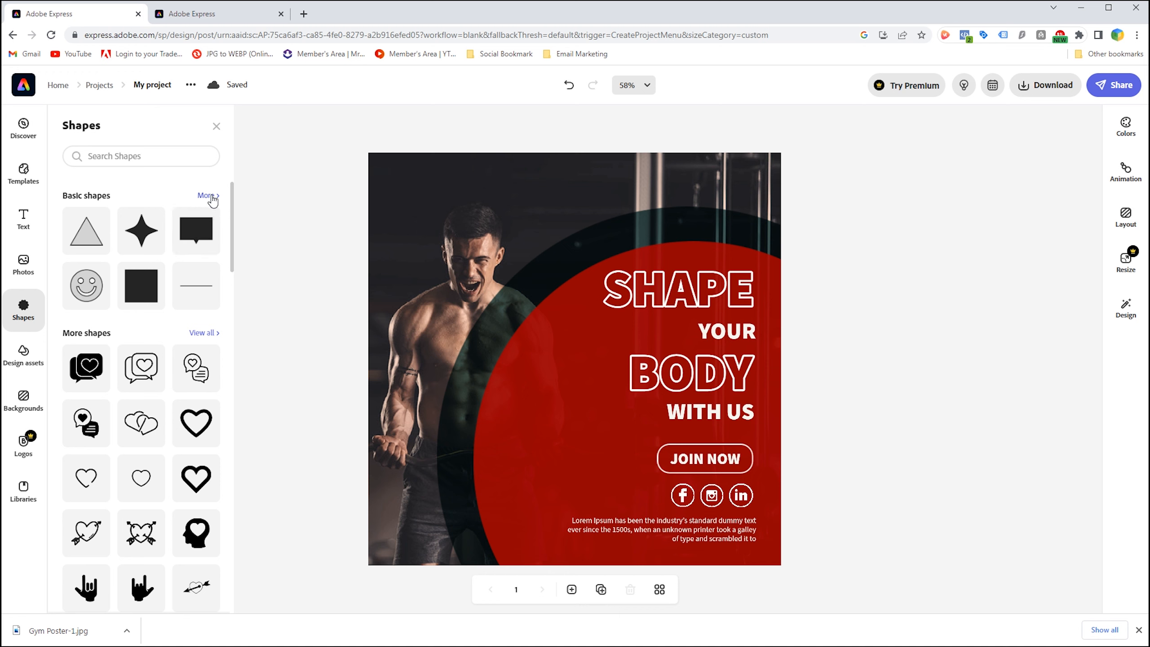
pyautogui.click(212, 197)
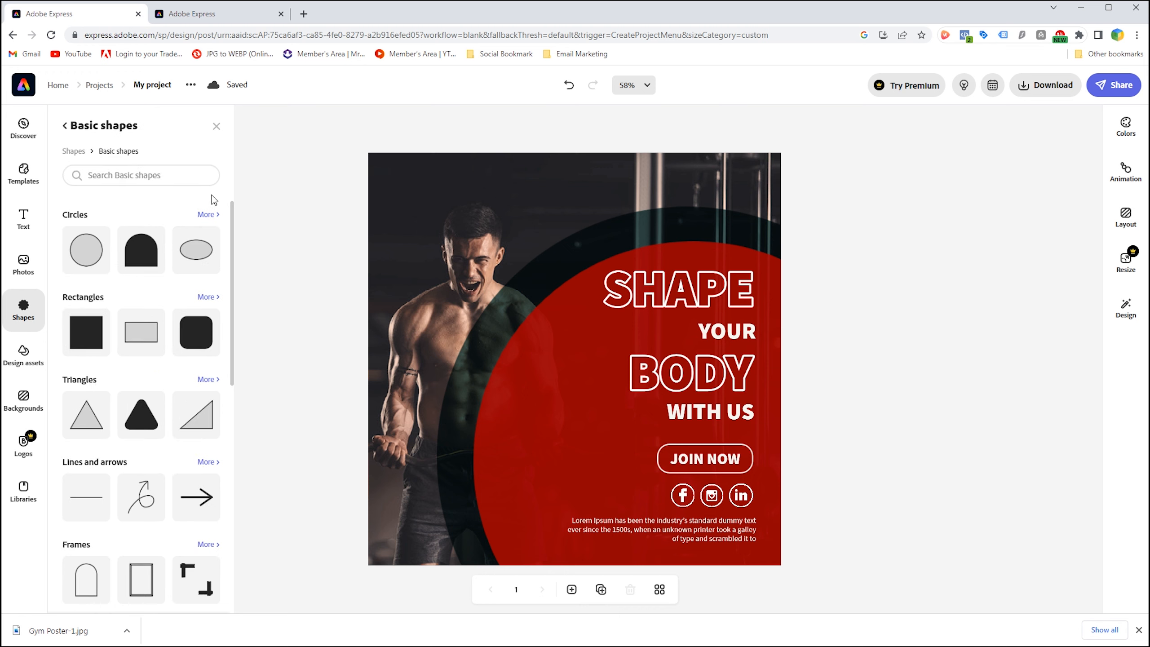
pyautogui.click(92, 256)
pyautogui.click(467, 236)
pyautogui.moveTo(521, 306); pyautogui.dragTo(405, 195)
# Style the small corner circle as an unfilled ring with a thicker #FFFFFF border, and shrink it slightly
pyautogui.click(1127, 199)
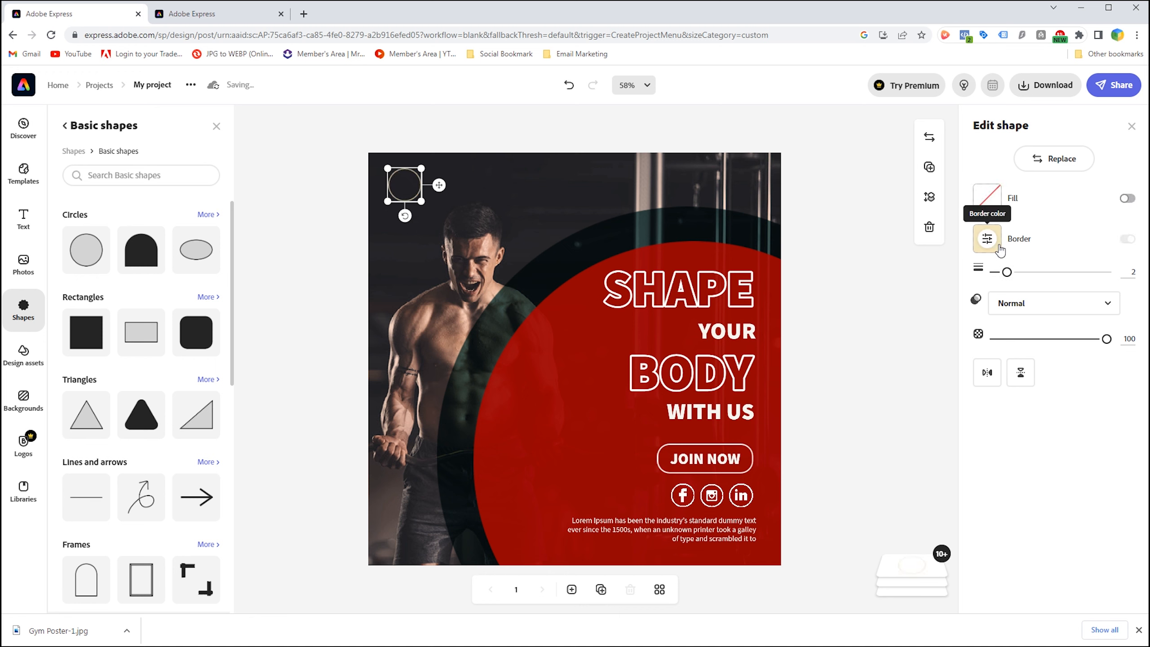
pyautogui.click(987, 239)
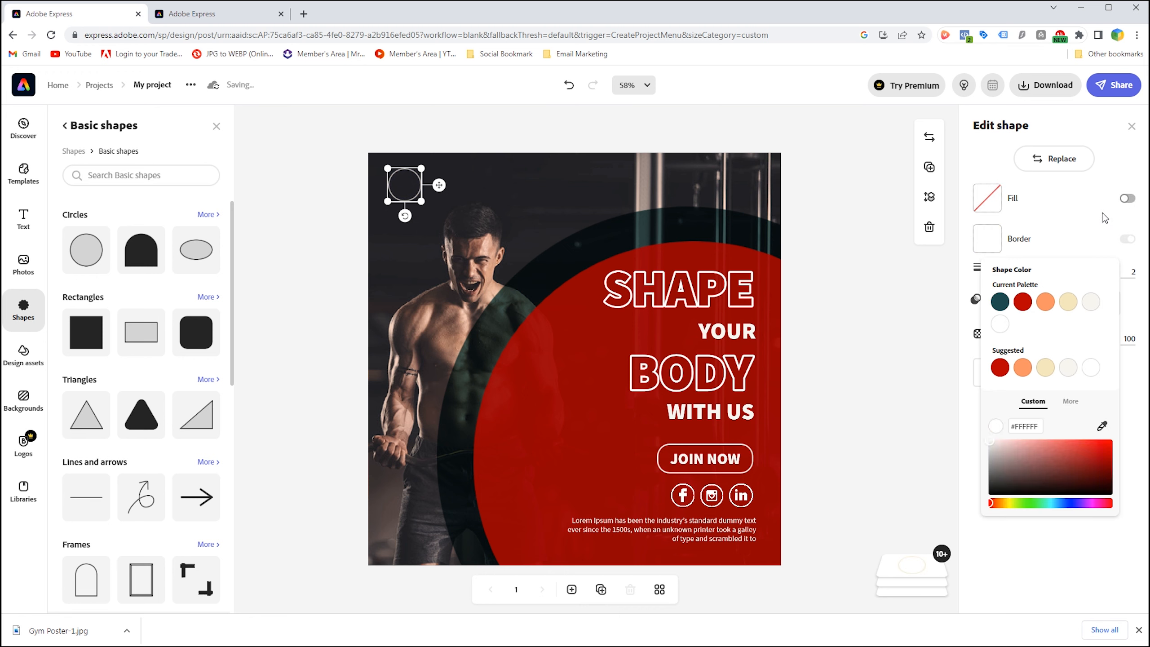
pyautogui.click(1118, 219)
pyautogui.moveTo(1007, 272); pyautogui.dragTo(1043, 271)
pyautogui.moveTo(423, 205); pyautogui.dragTo(417, 197)
# Duplicate the WITH US text beside the corner ring and replace the copy's wording with YOUR LOGO on two lines
pyautogui.click(697, 460)
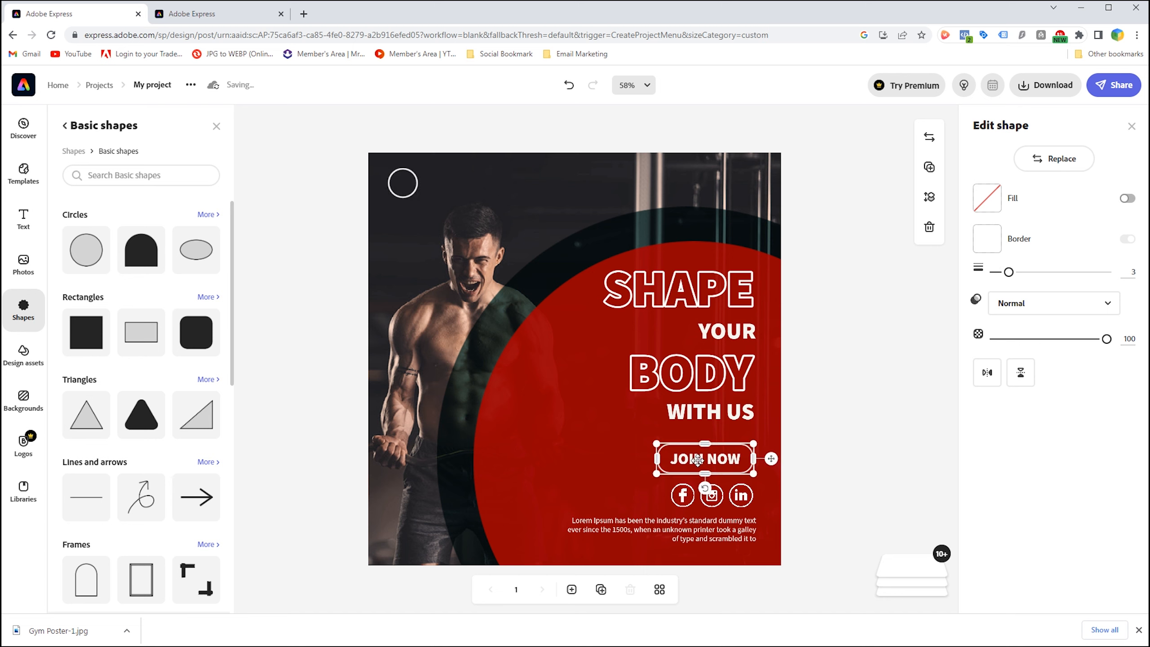
pyautogui.click(709, 413)
pyautogui.moveTo(708, 413); pyautogui.dragTo(474, 188)
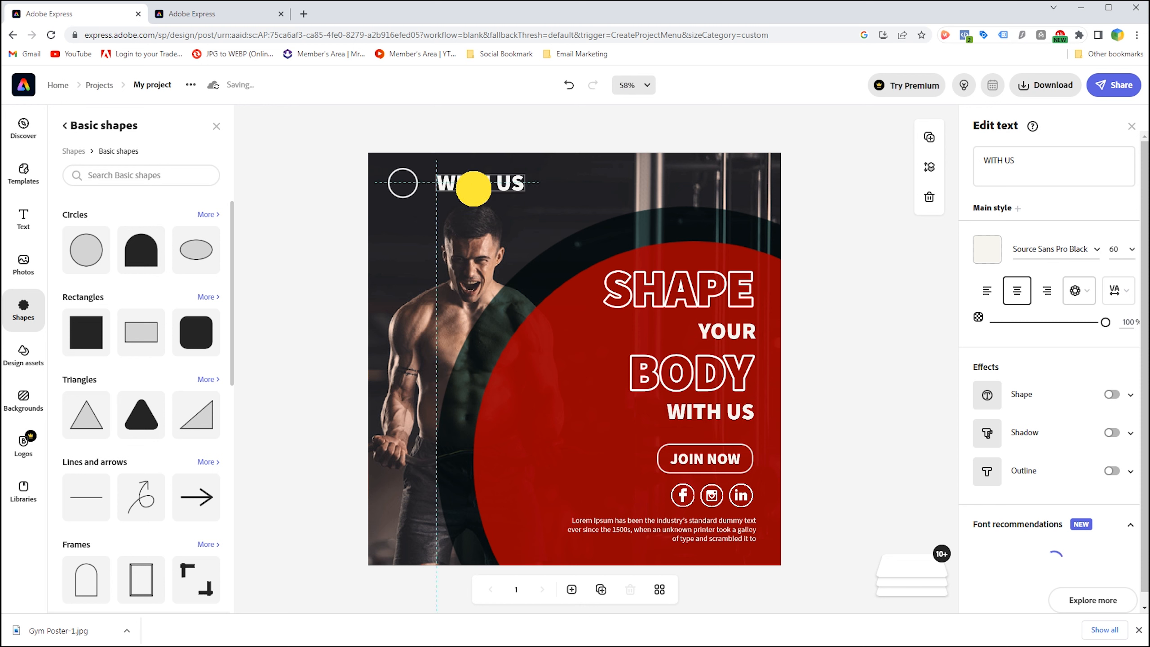
pyautogui.doubleClick(1012, 161)
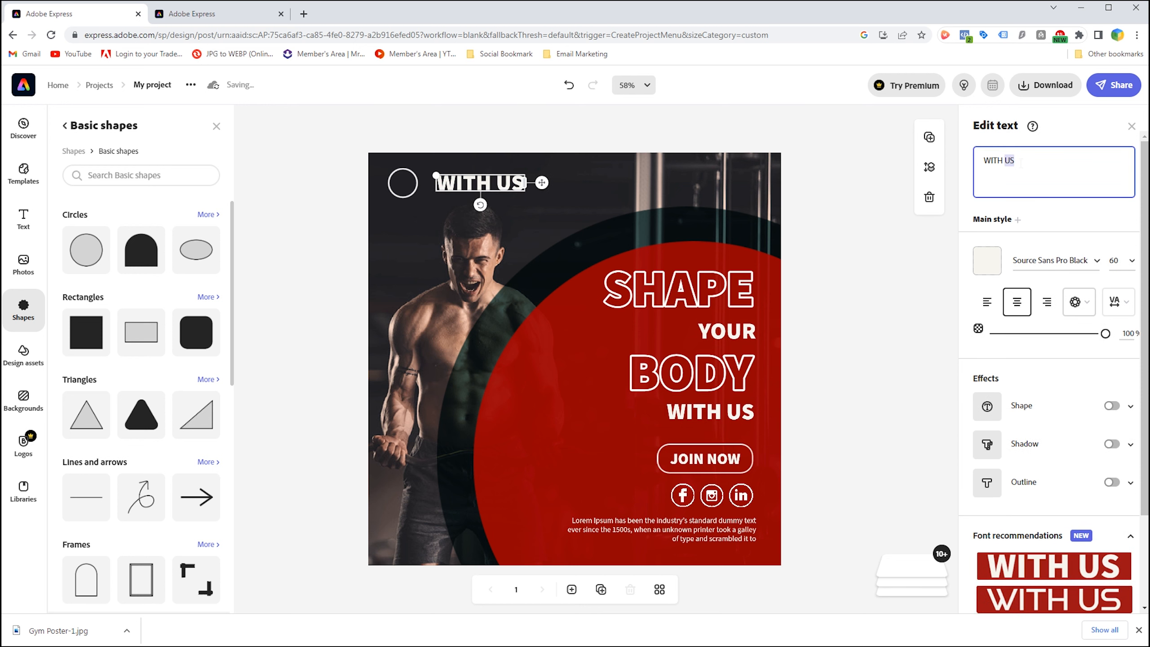
pyautogui.tripleClick(1019, 161)
pyautogui.write('YOUR ')
pyautogui.write('LOG')
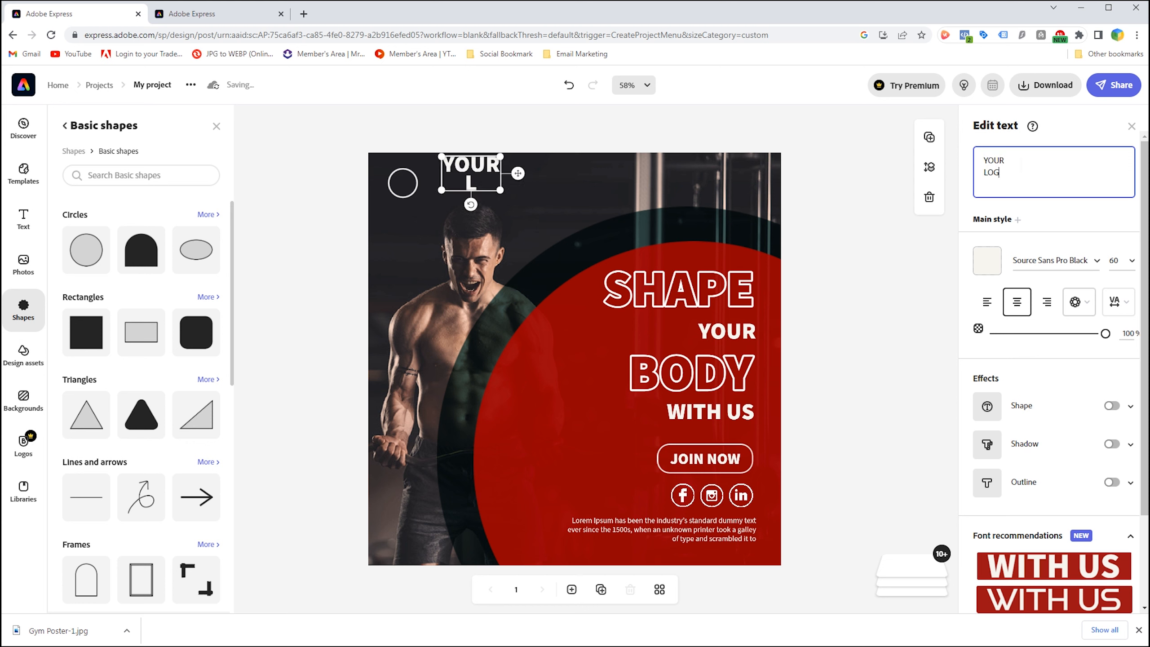
pyautogui.write('O')
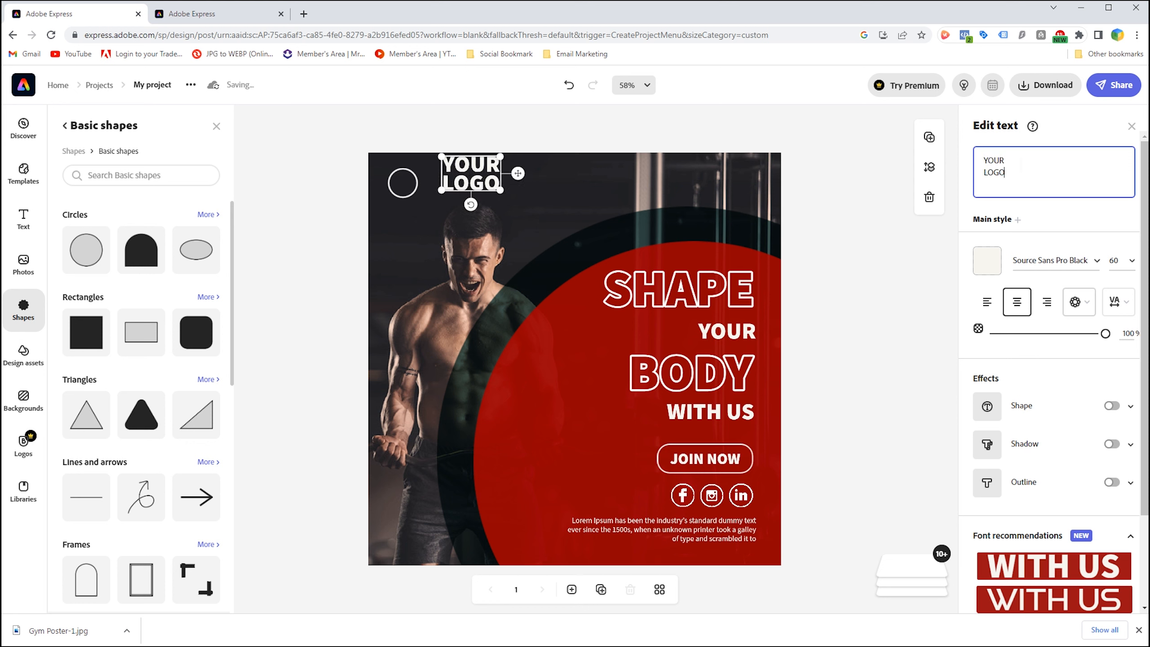
# Shrink the YOUR LOGO text to the ring's height and place it just beside the ring, vertically centred on it
pyautogui.click(458, 164)
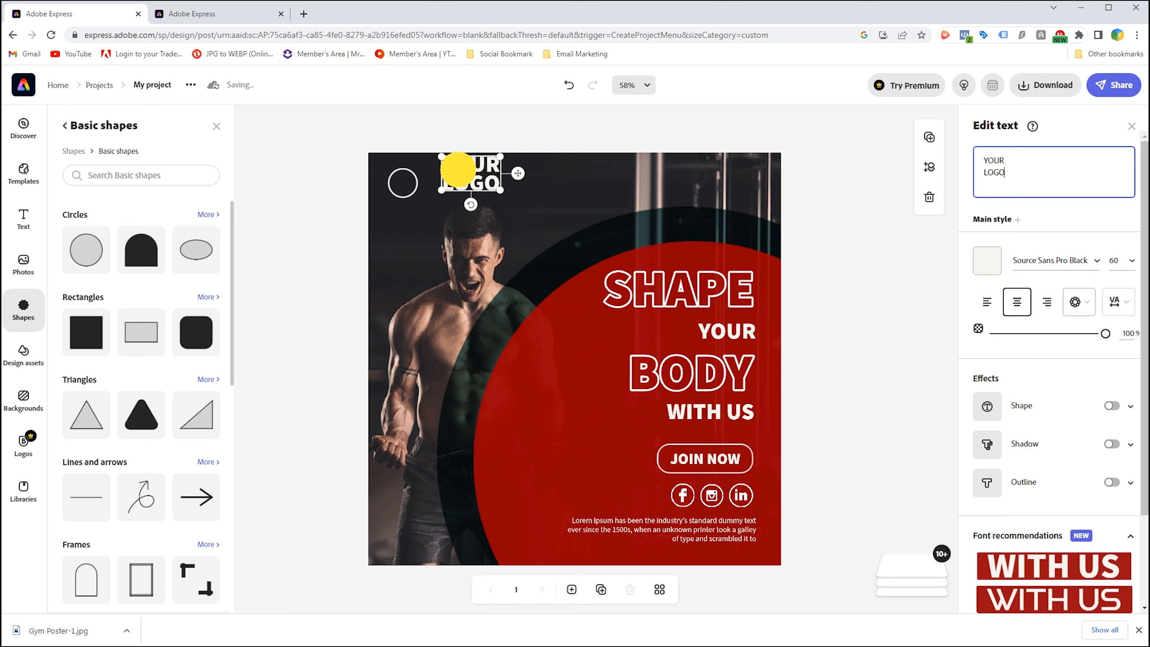
pyautogui.click(459, 165)
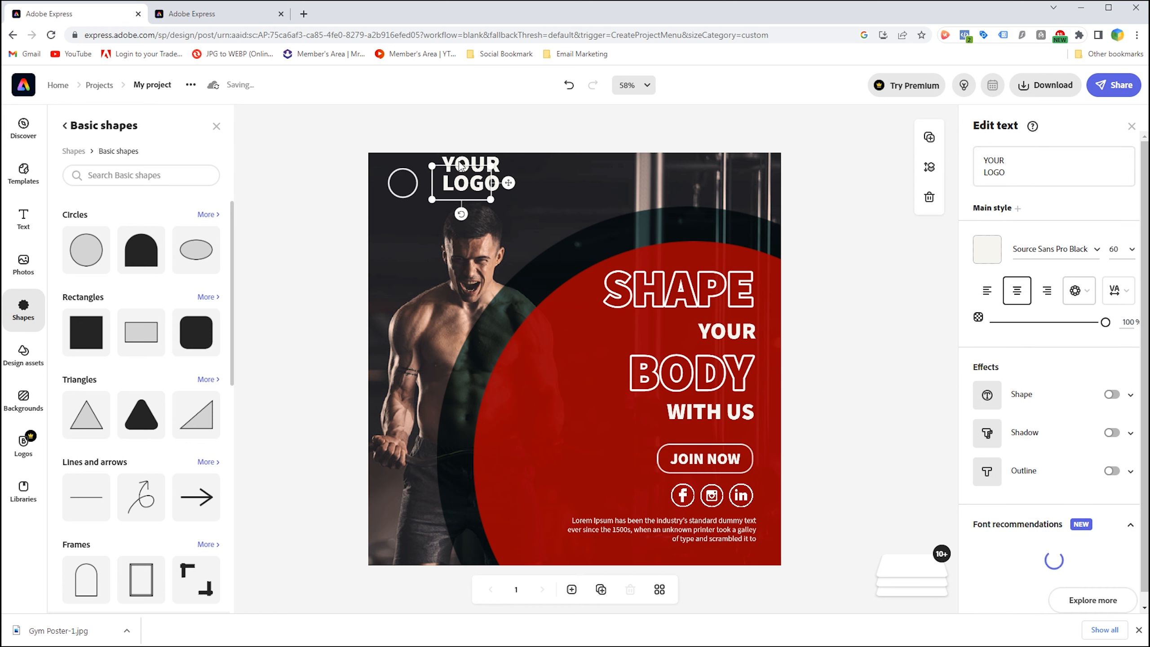
pyautogui.click(434, 166)
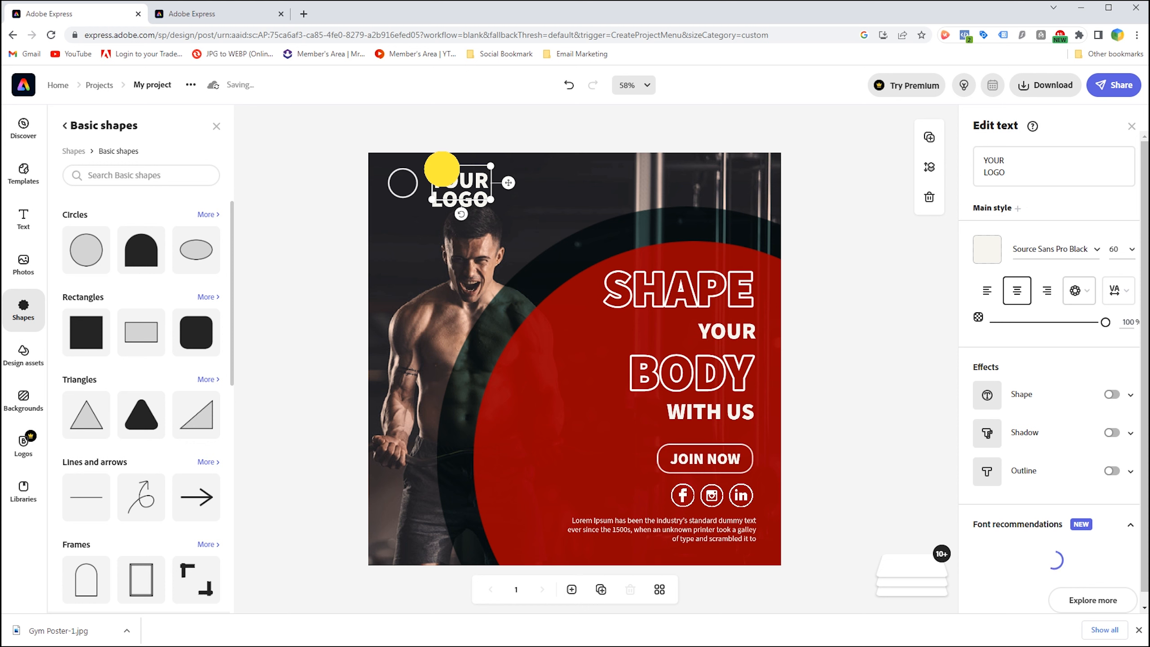
pyautogui.moveTo(433, 165)
pyautogui.mouseDown()
pyautogui.moveTo(464, 184)
pyautogui.moveTo(438, 182)
pyautogui.mouseUp()
pyautogui.click(351, 195)
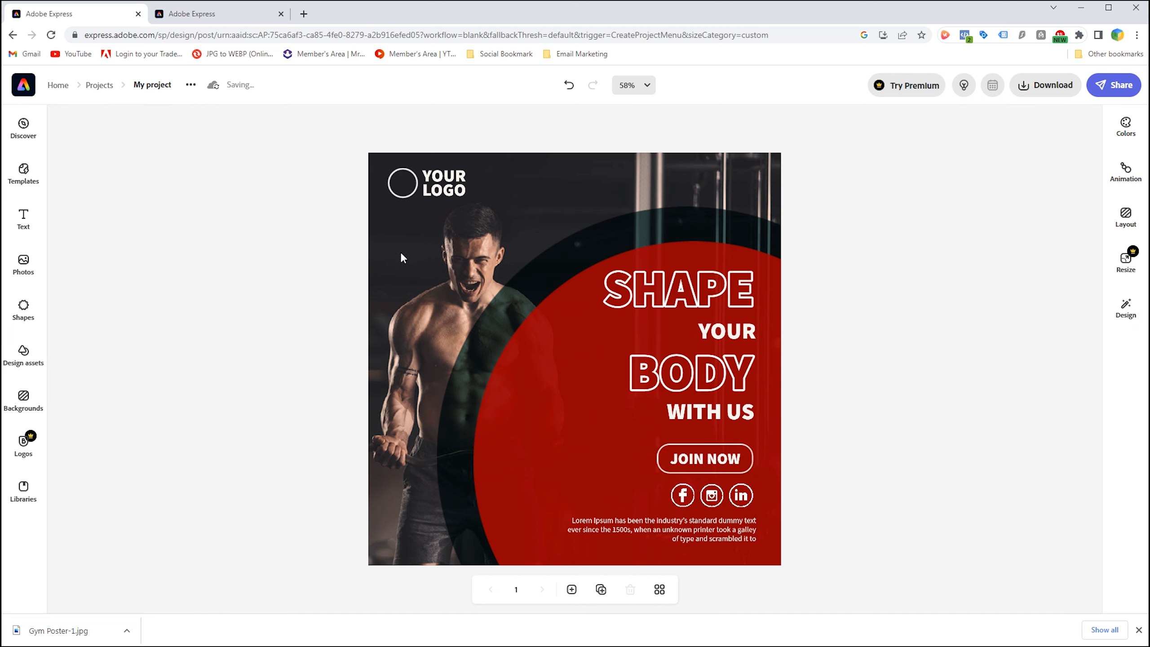
pyautogui.click(450, 187)
pyautogui.moveTo(443, 176); pyautogui.dragTo(649, 177)
pyautogui.click(1031, 170)
pyautogui.press('capslock')
pyautogui.write('www.yourwebsite.com')
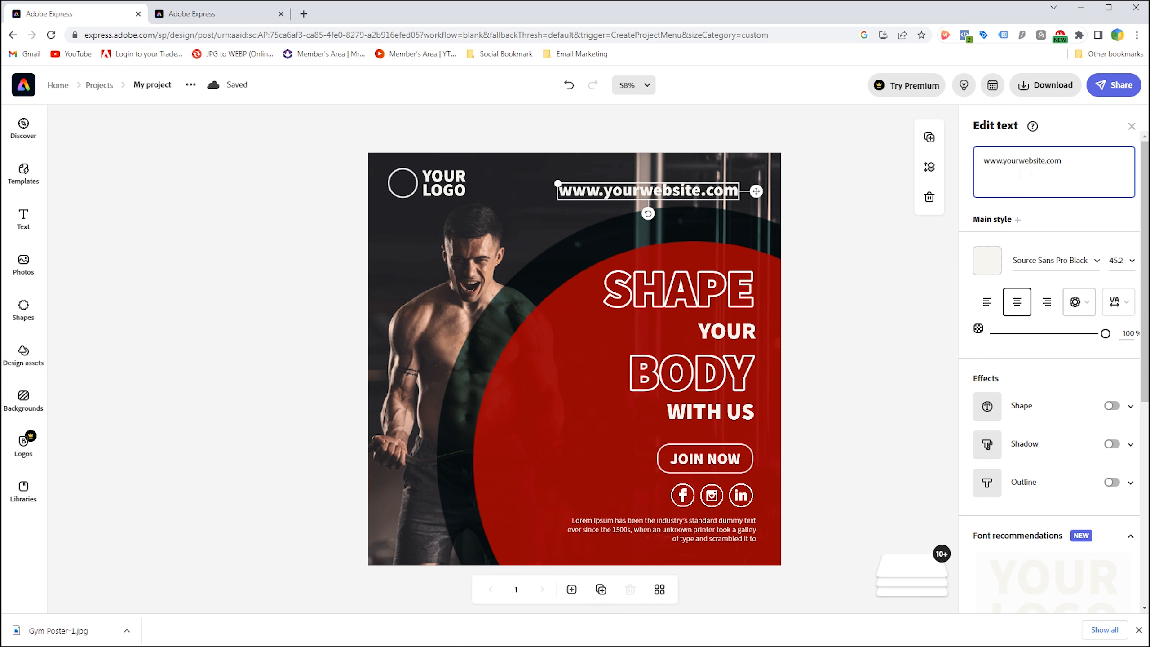
pyautogui.moveTo(691, 191); pyautogui.dragTo(717, 186)
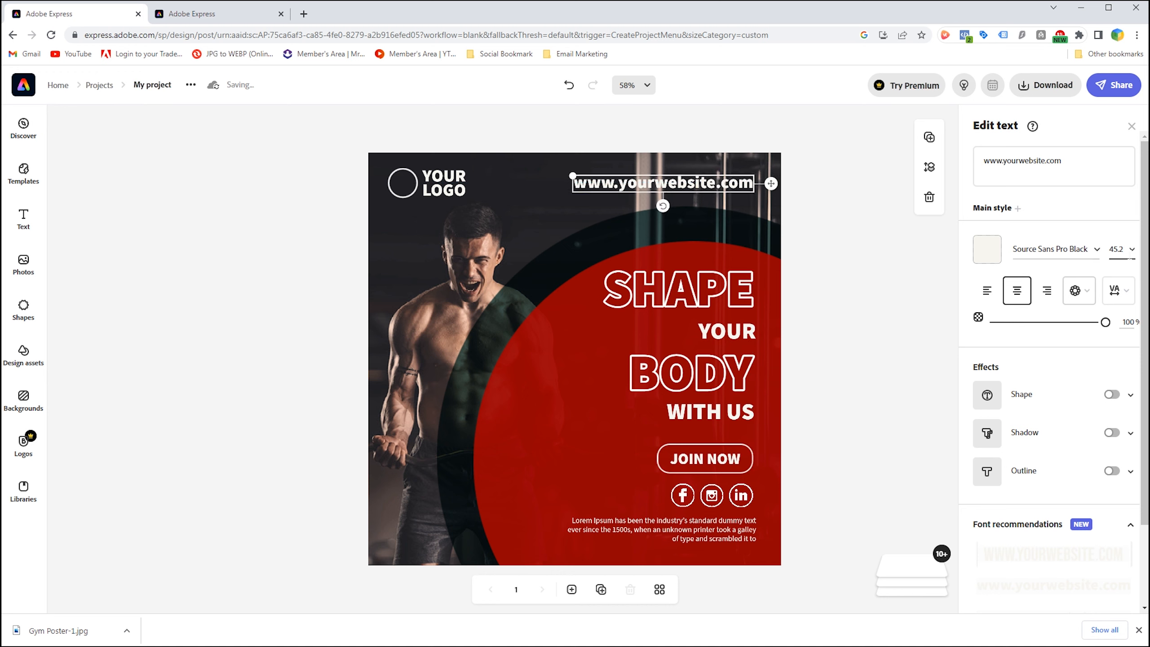
# Set the web address font to Source Sans 3 Regular and realign its right edge with the headline
pyautogui.click(1097, 253)
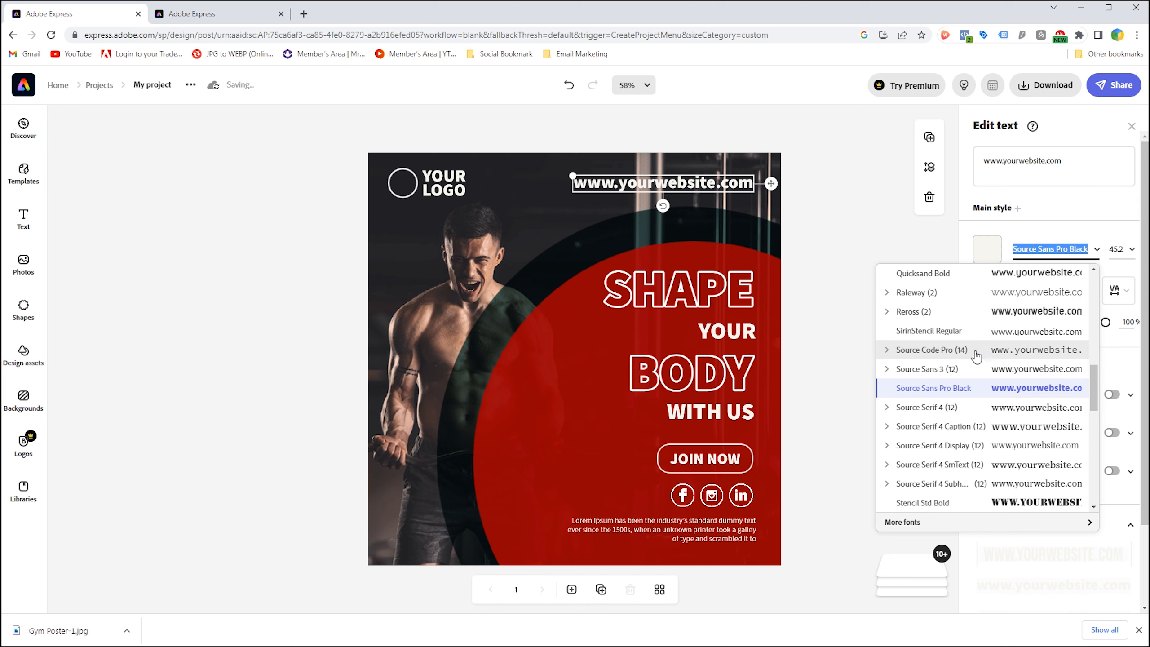
pyautogui.click(887, 371)
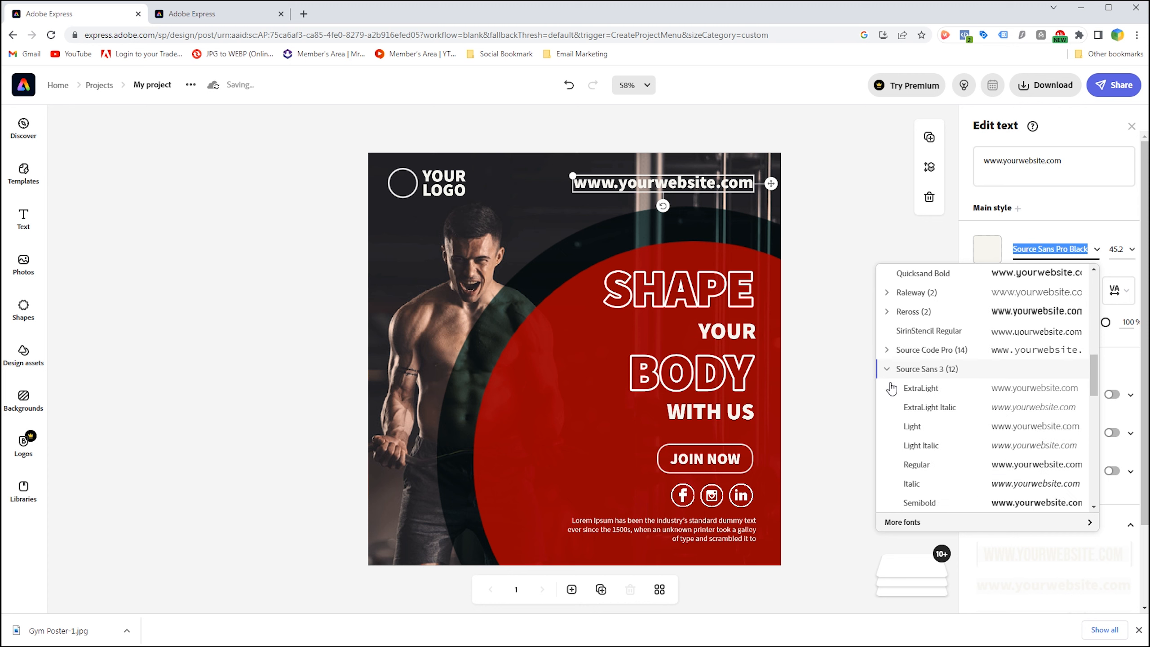
pyautogui.click(915, 464)
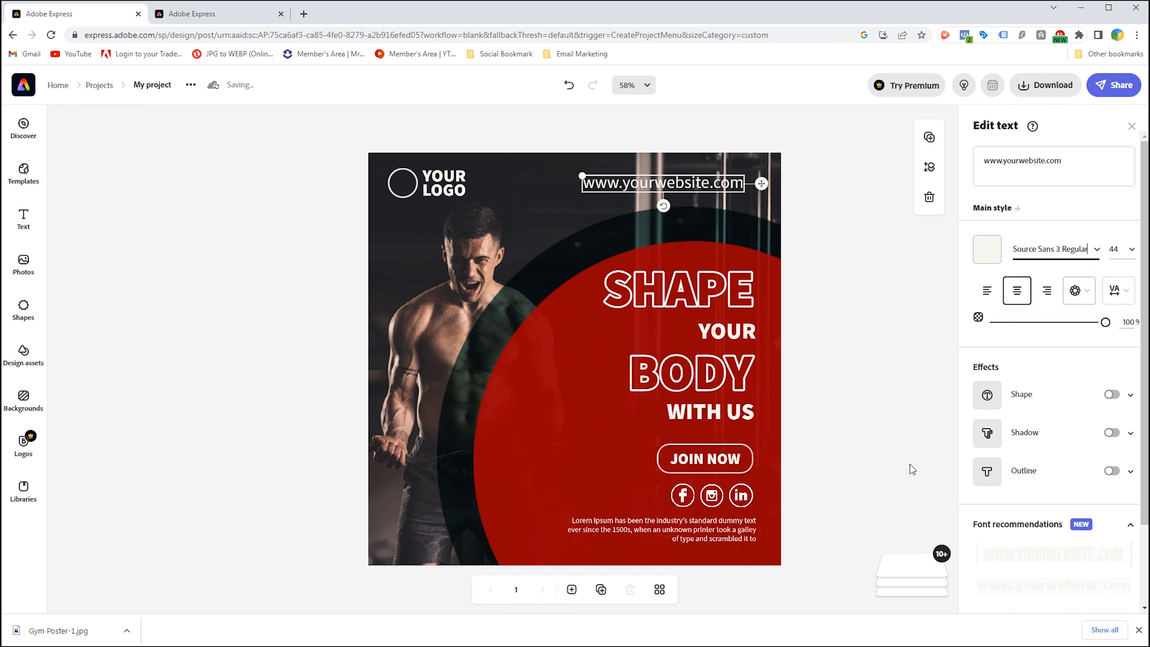
pyautogui.moveTo(680, 184); pyautogui.dragTo(689, 183)
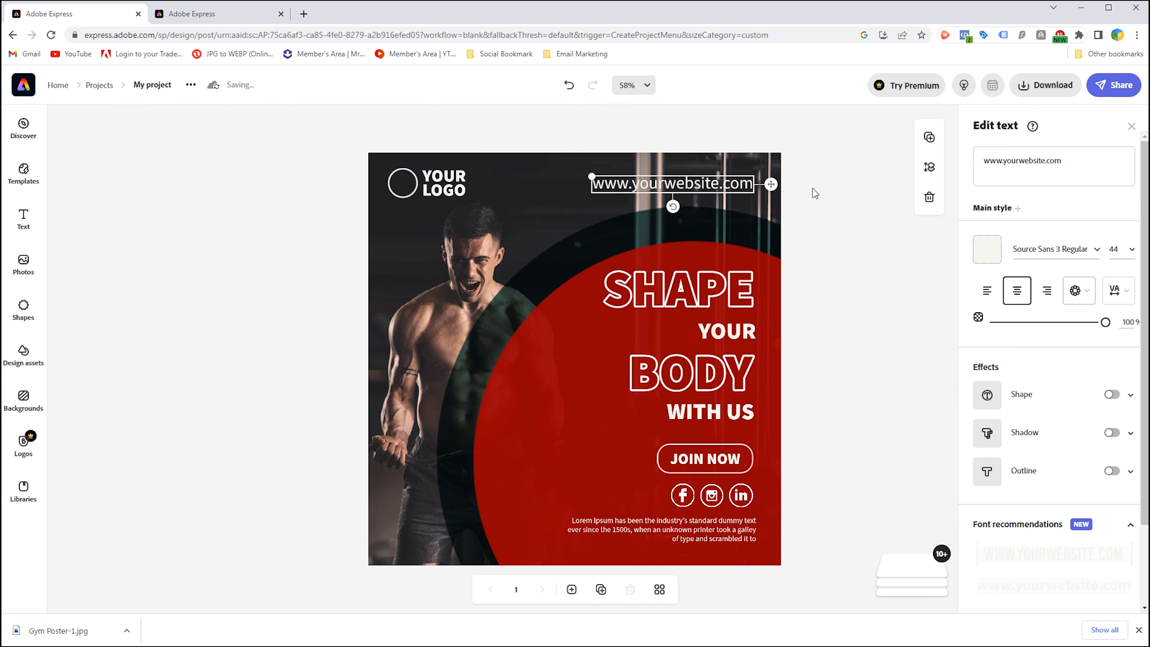
pyautogui.click(834, 195)
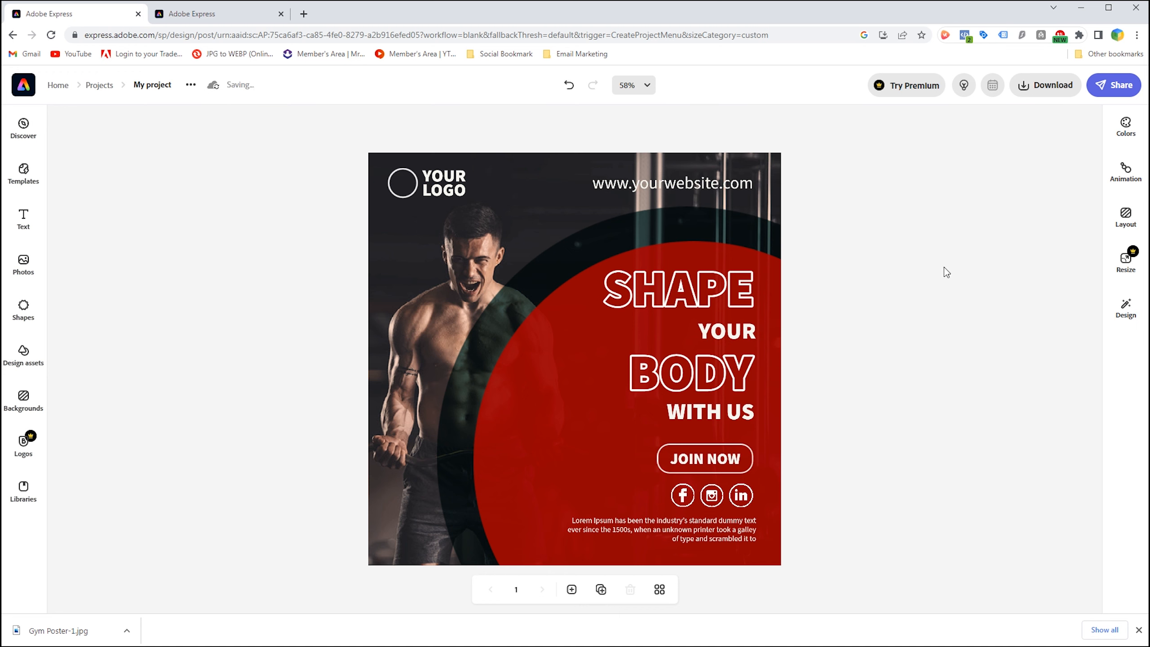